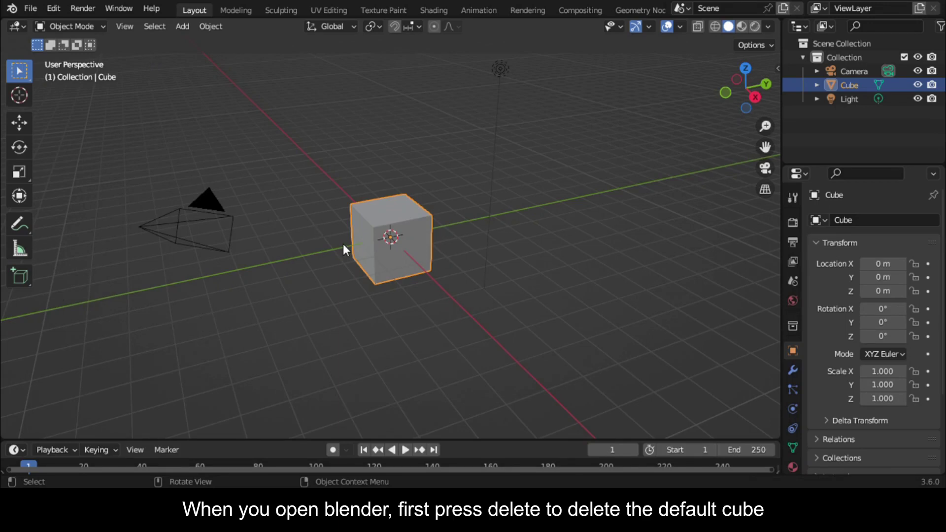
# Step: Replace the default cube with a torus of 0.55 m major radius and 0.32 m minor radius
pyautogui.press('Delete')
pyautogui.hotkey('shift', 'a')
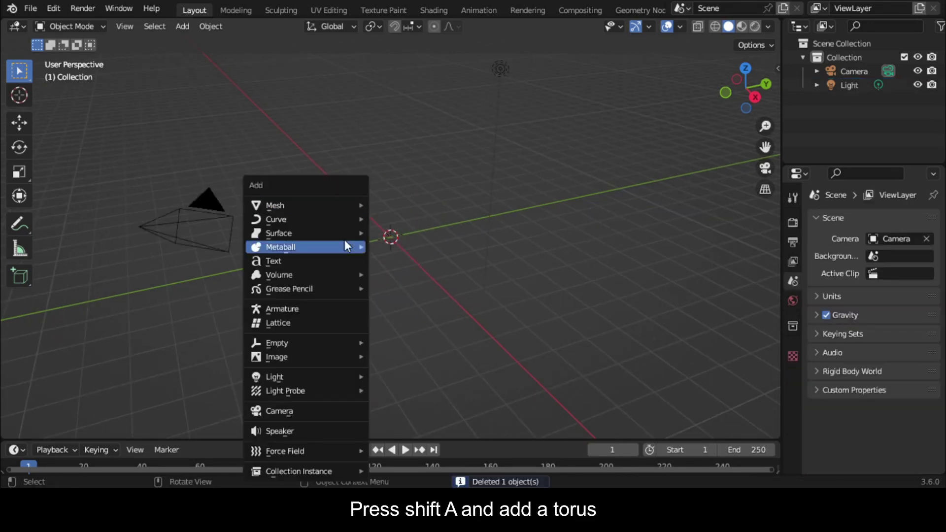
pyautogui.moveTo(355, 205)
pyautogui.click(448, 305)
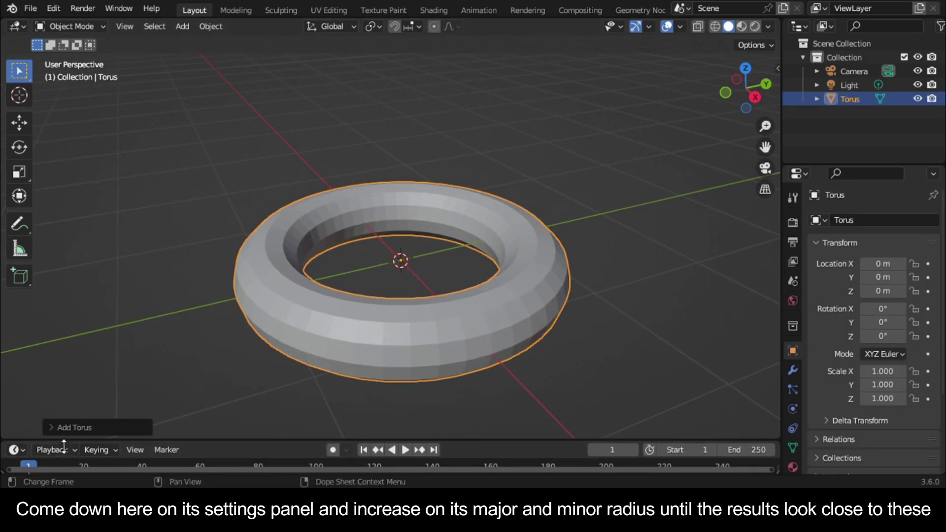
pyautogui.click(58, 428)
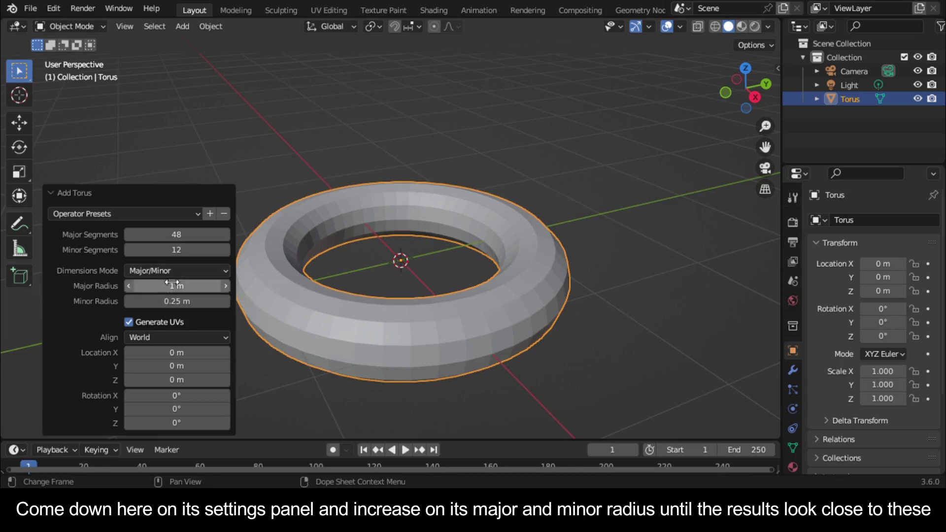
pyautogui.moveTo(189, 288); pyautogui.dragTo(162, 287)
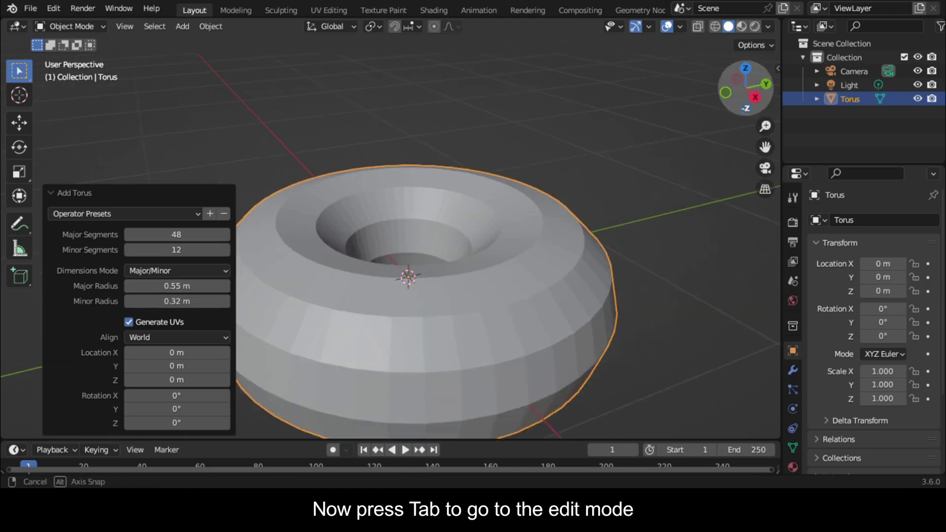
# Step: In Edit Mode, delete the vertices of the middle edge loop inside the torus hole
pyautogui.moveTo(444, 197); pyautogui.dragTo(448, 213, button='middle')
pyautogui.press('Tab')
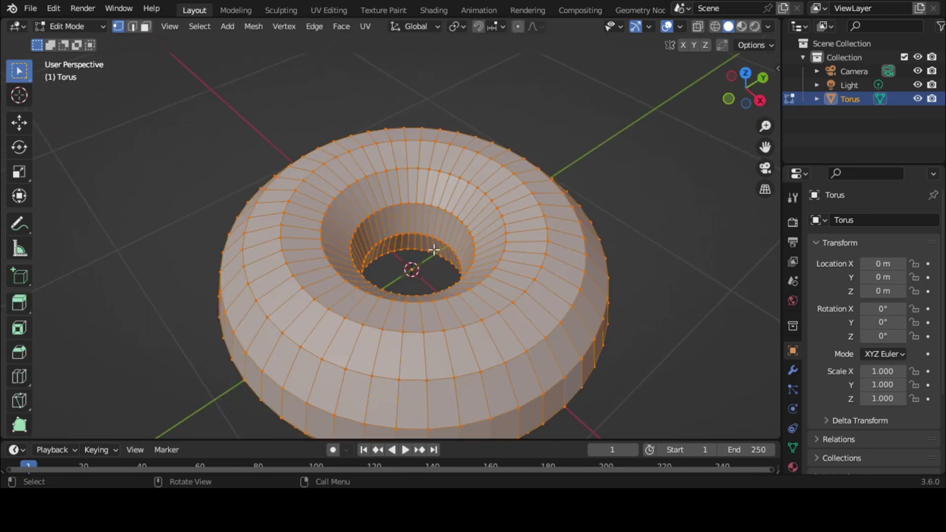
pyautogui.scroll(3, 434, 249)
pyautogui.keyDown('alt'); pyautogui.click(471, 243); pyautogui.keyUp('alt')
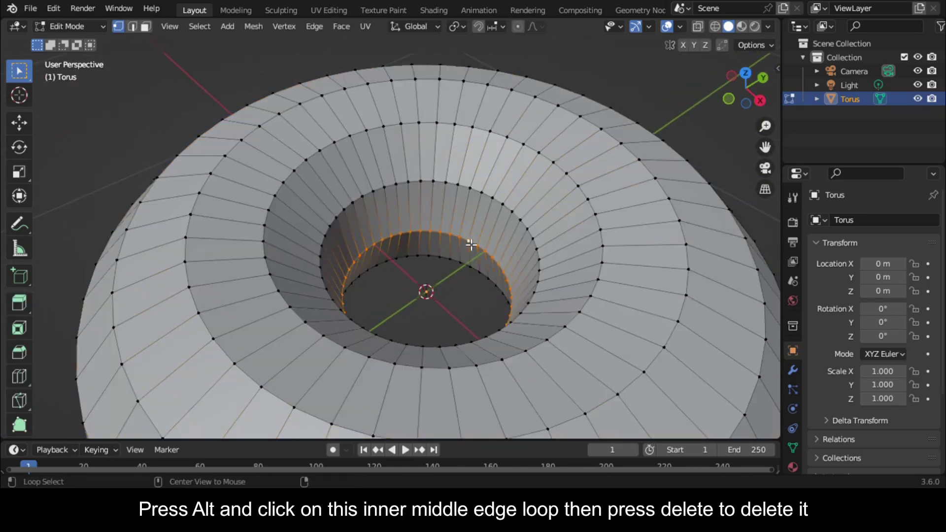
pyautogui.press('Delete')
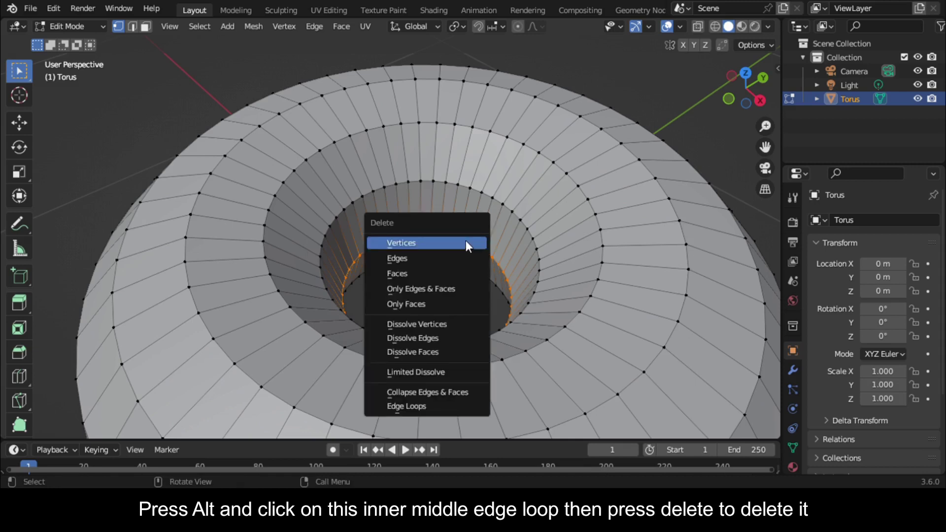
pyautogui.click(465, 242)
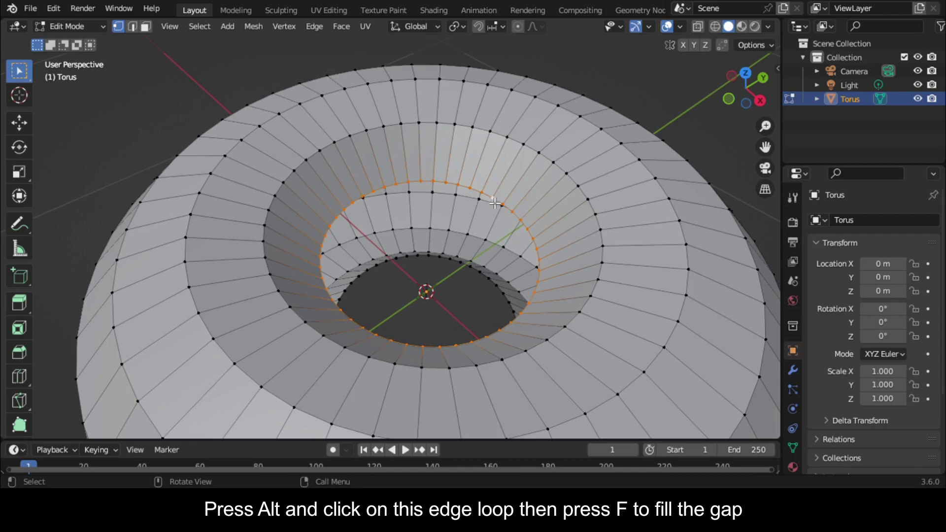
# Step: Fill the upper and lower open edge loops of the torus hole with faces and return to Object Mode
pyautogui.press('f')
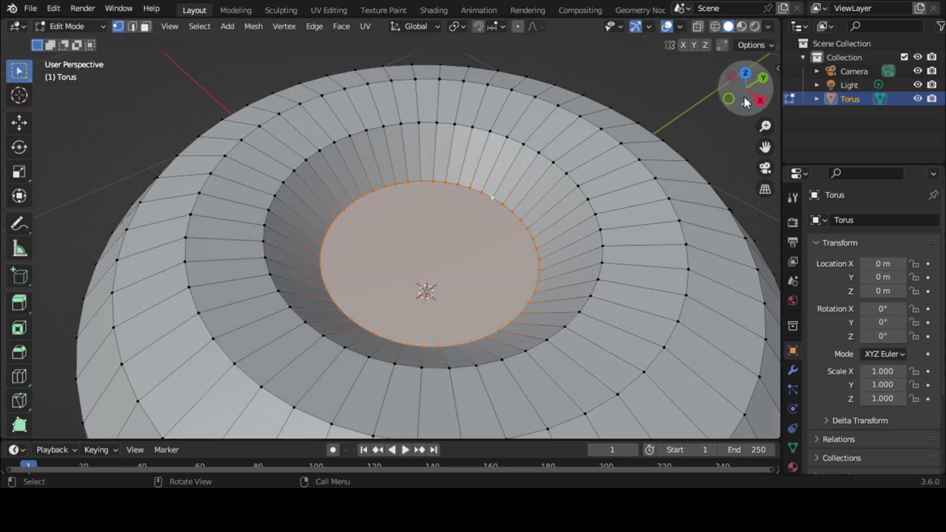
pyautogui.moveTo(746, 100); pyautogui.dragTo(715, 2)
pyautogui.moveTo(734, 158); pyautogui.dragTo(735, 166)
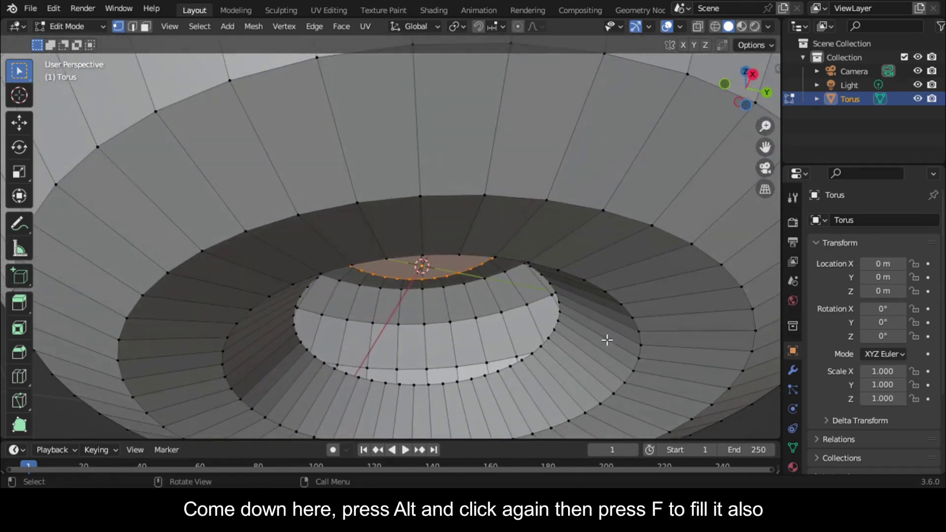
pyautogui.keyDown('alt'); pyautogui.click(455, 388); pyautogui.keyUp('alt')
pyautogui.press('f')
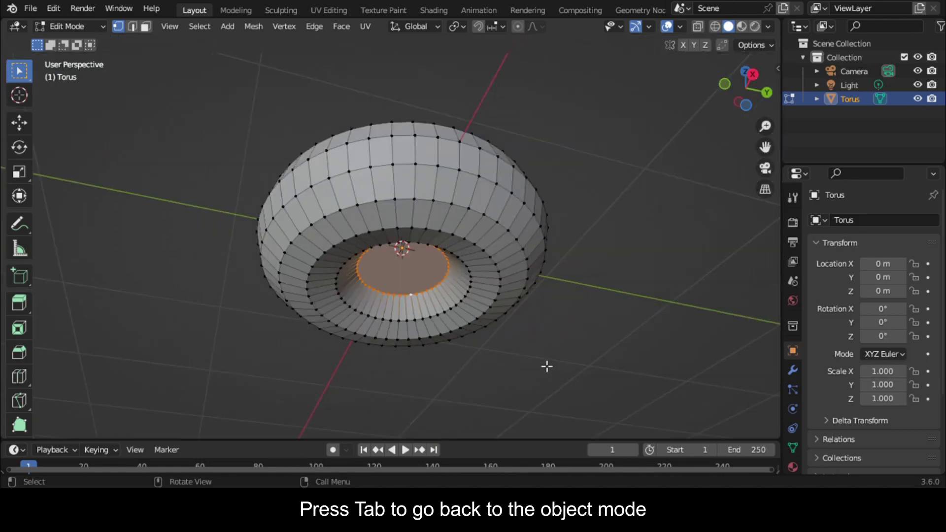
pyautogui.press('Tab')
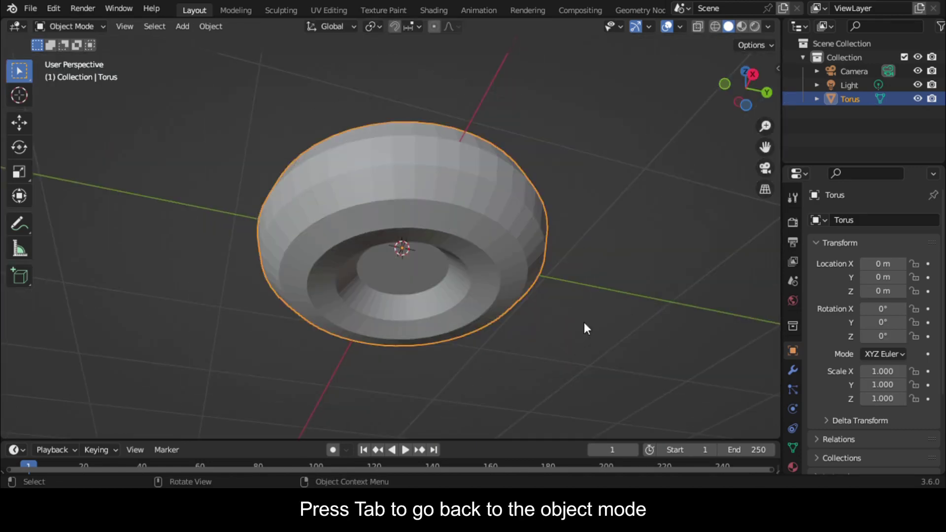
# Step: Add a Subdivision Surface modifier to the torus with viewport levels set to 2
pyautogui.scroll(5, 641, 257)
pyautogui.moveTo(753, 83); pyautogui.dragTo(750, 133)
pyautogui.click(792, 374)
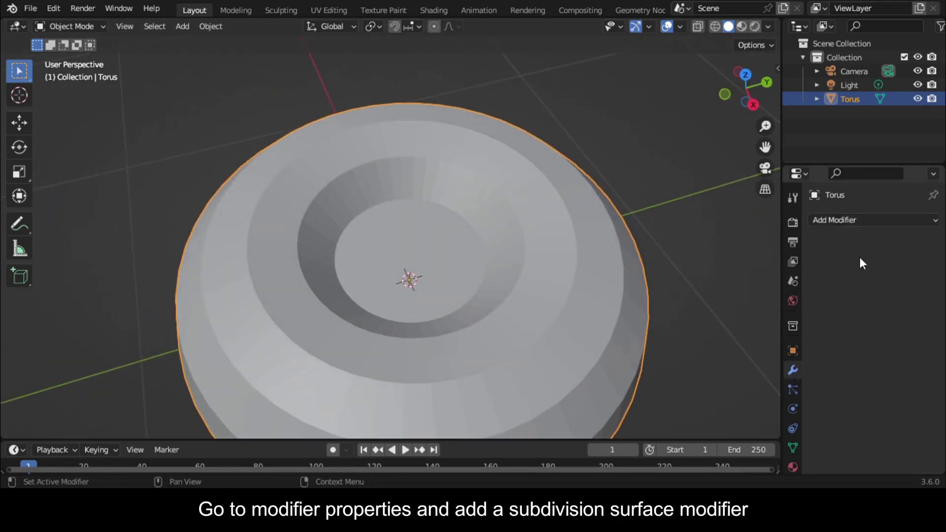
pyautogui.click(870, 220)
pyautogui.scroll(-4, 696, 435)
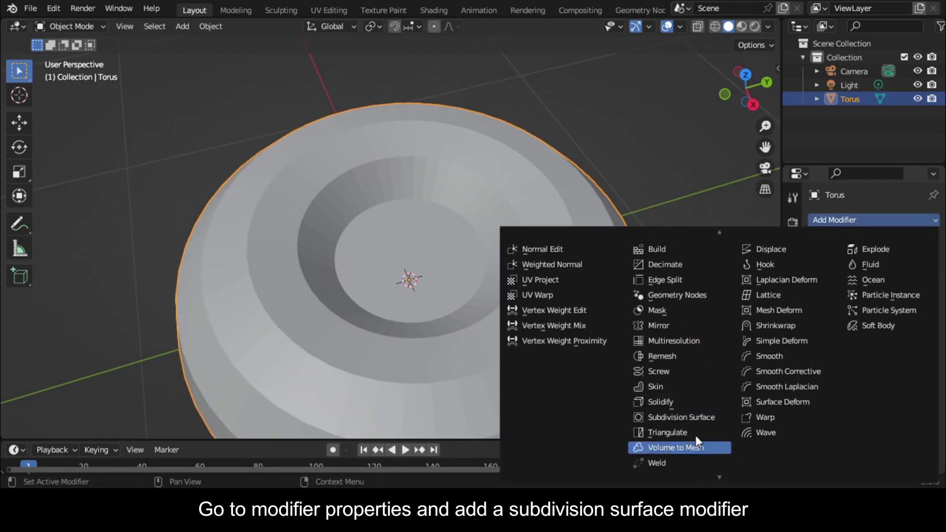
pyautogui.click(691, 418)
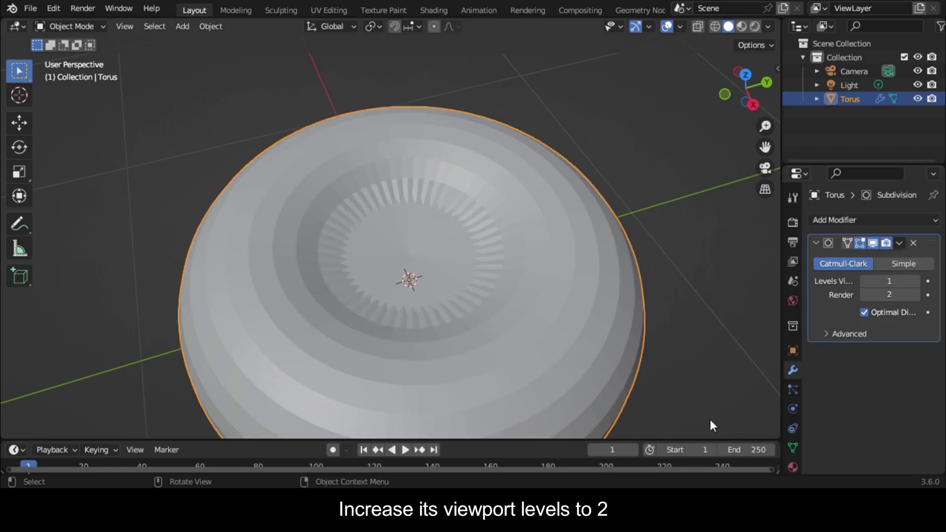
pyautogui.scroll(2, 554, 175)
pyautogui.moveTo(765, 147); pyautogui.dragTo(749, 69)
pyautogui.click(914, 281)
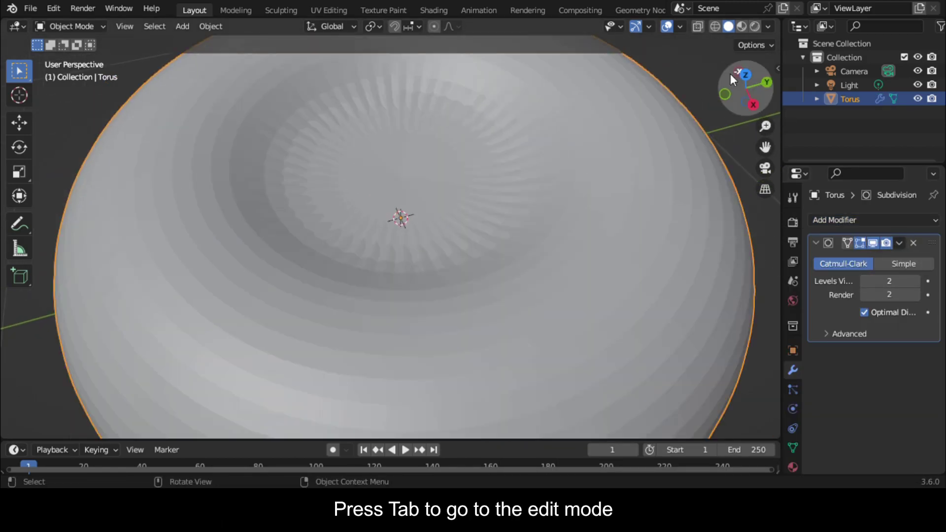
# Step: Inset the top and bottom faces that close the torus hole, and return to Object Mode
pyautogui.moveTo(513, 162); pyautogui.dragTo(512, 174, button='middle')
pyautogui.press('Tab')
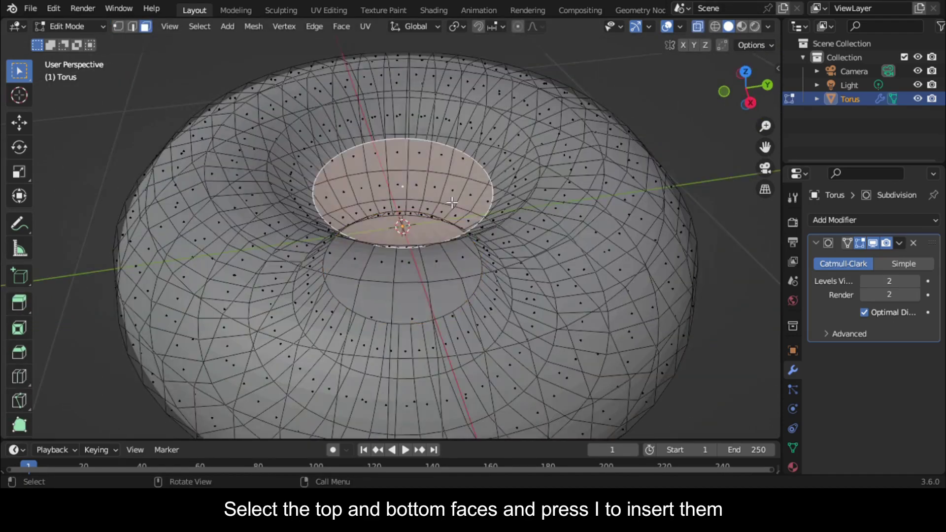
pyautogui.hotkey('alt', 'z')
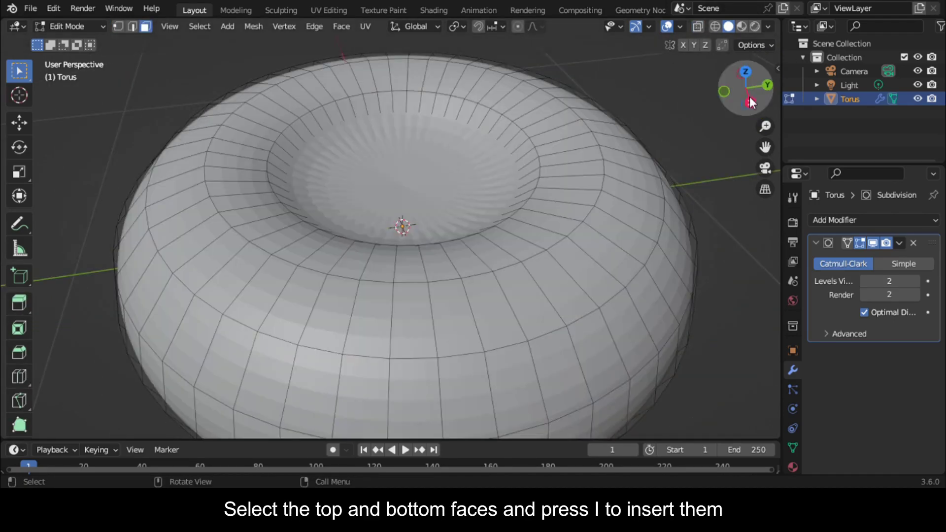
pyautogui.moveTo(747, 87)
pyautogui.mouseDown()
pyautogui.moveTo(749, 96)
pyautogui.moveTo(747, 84)
pyautogui.mouseUp()
pyautogui.press('i')
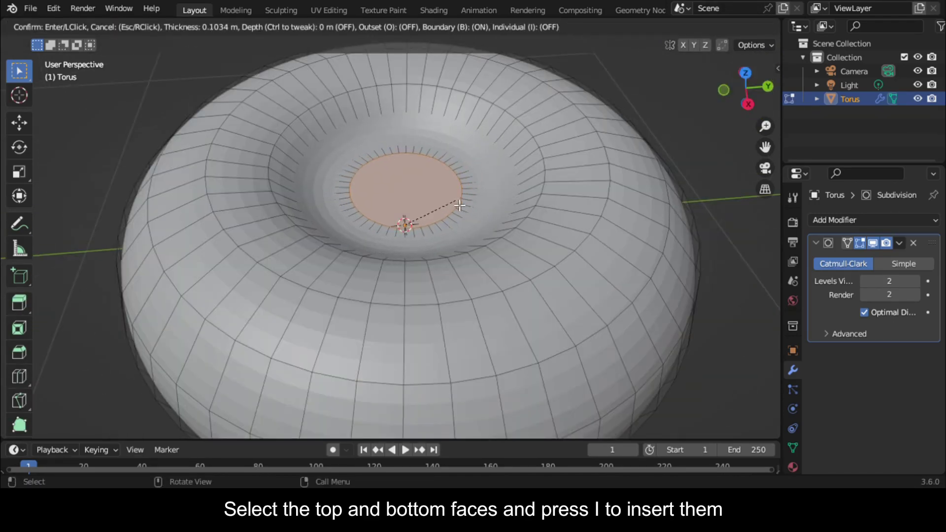
pyautogui.click(490, 209)
pyautogui.press('Tab')
pyautogui.scroll(-5, 490, 209)
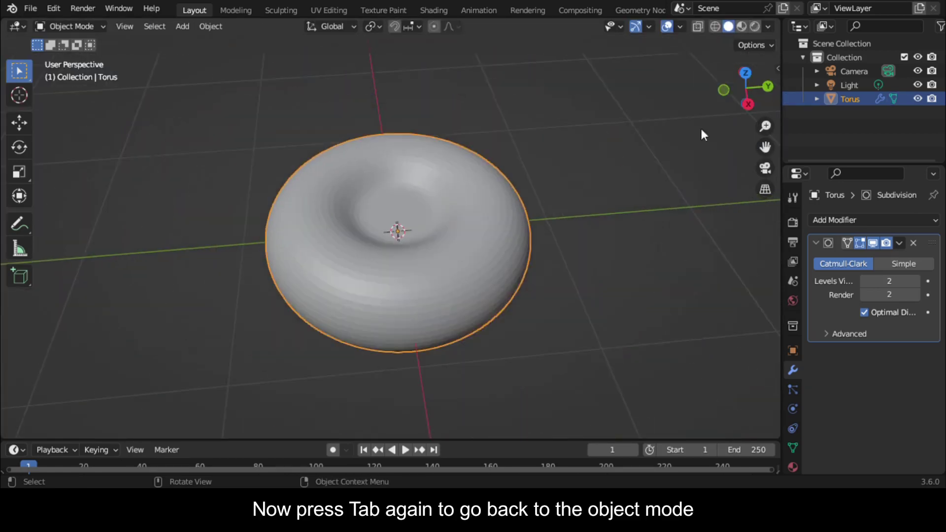
# Step: Apply the Subdivision Surface modifier to the torus
pyautogui.moveTo(746, 88); pyautogui.dragTo(828, 101)
pyautogui.scroll(4, 654, 256)
pyautogui.moveTo(796, 175); pyautogui.dragTo(799, 194)
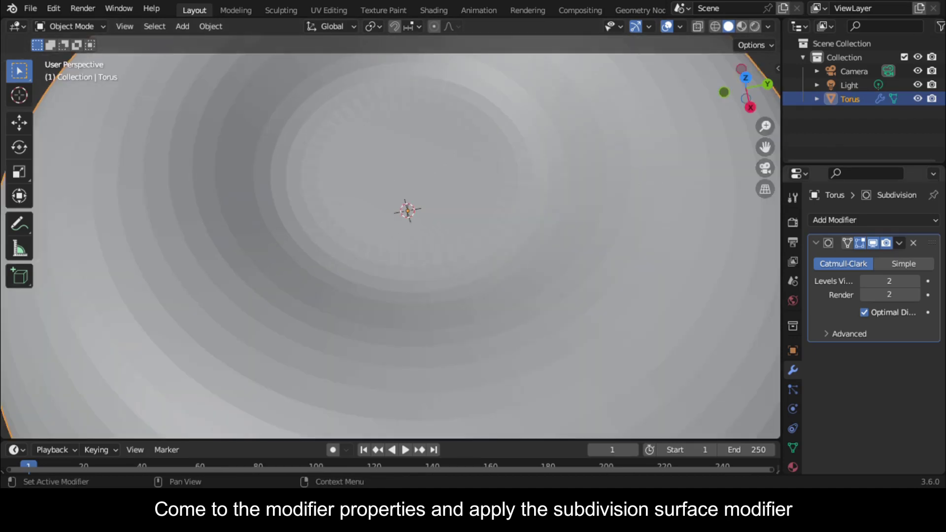
pyautogui.click(900, 242)
pyautogui.click(866, 254)
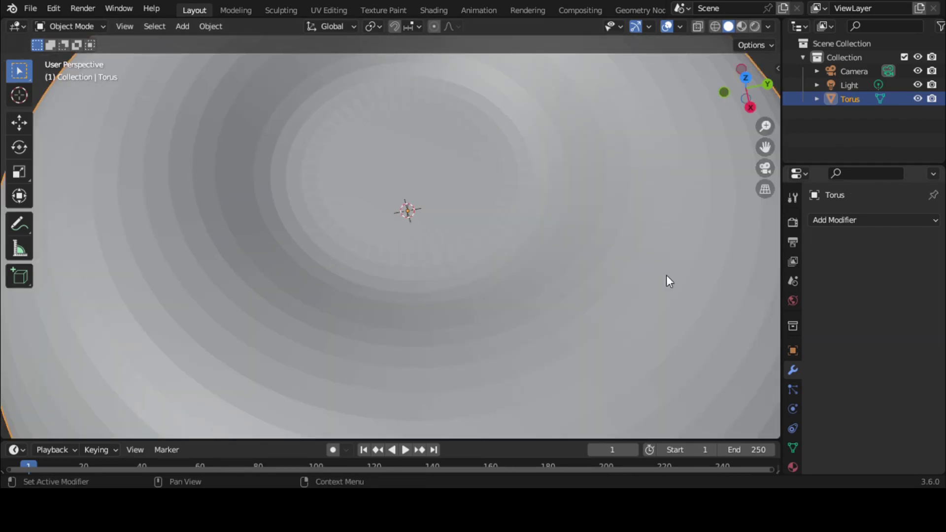
# Step: Shade the torus auto smooth at 30° and save the file
pyautogui.click(210, 26)
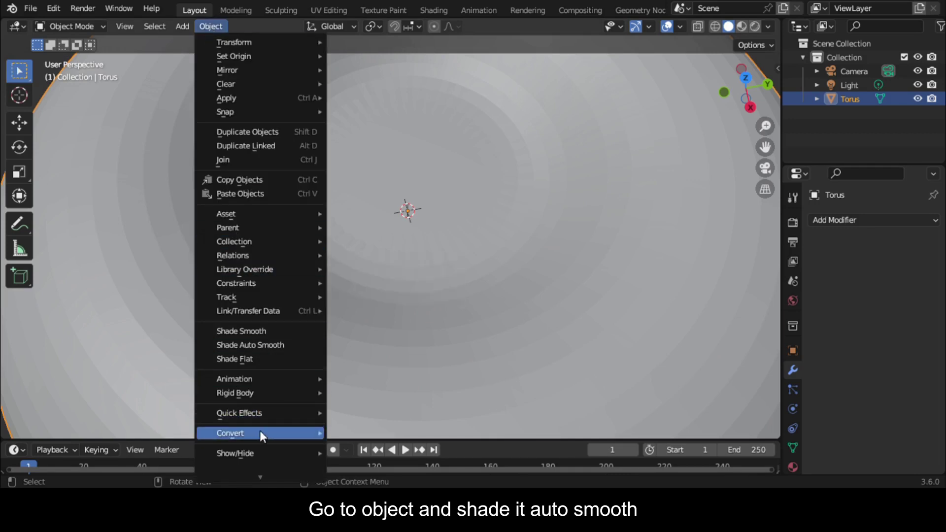
pyautogui.click(272, 345)
pyautogui.scroll(-5, 475, 288)
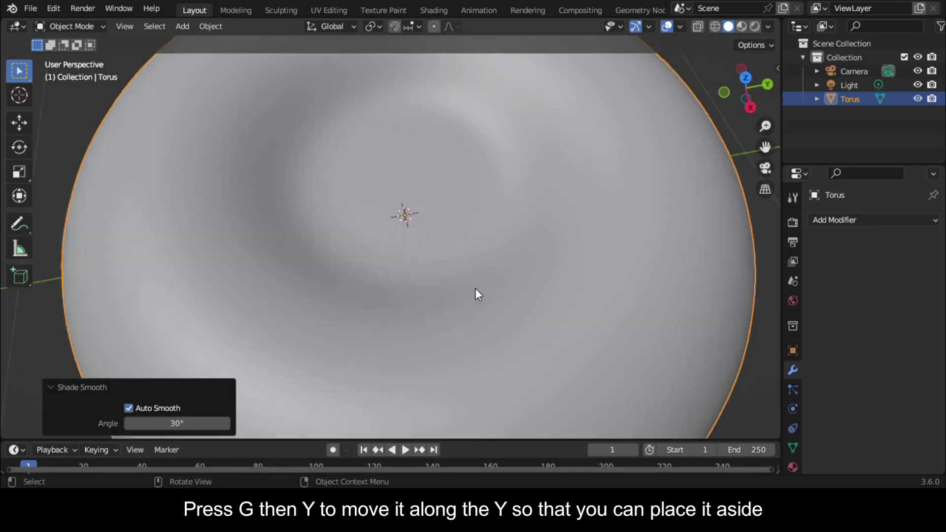
pyautogui.scroll(-6, 440, 263)
pyautogui.hotkey('ctrl', 's')
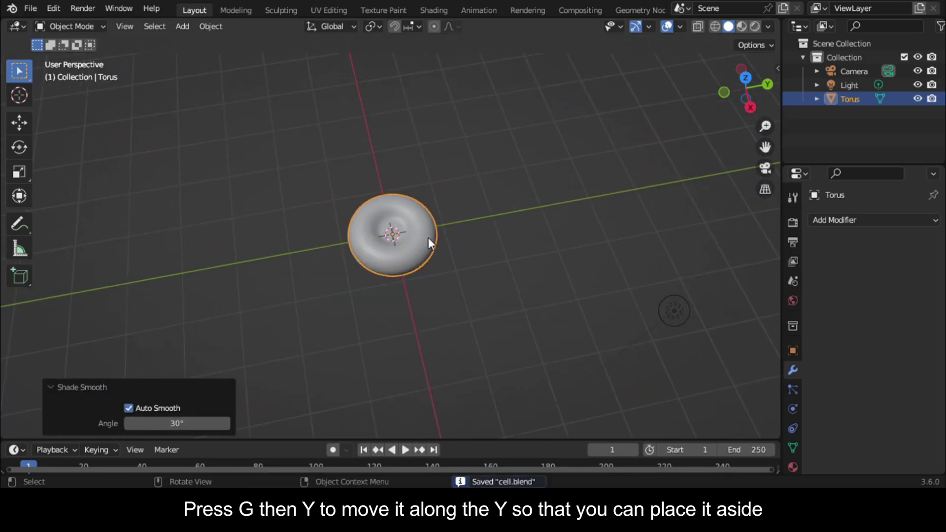
# Step: Move the torus about 6.64 m along the positive global Y axis, away from the origin
pyautogui.press('g')
pyautogui.press('y')
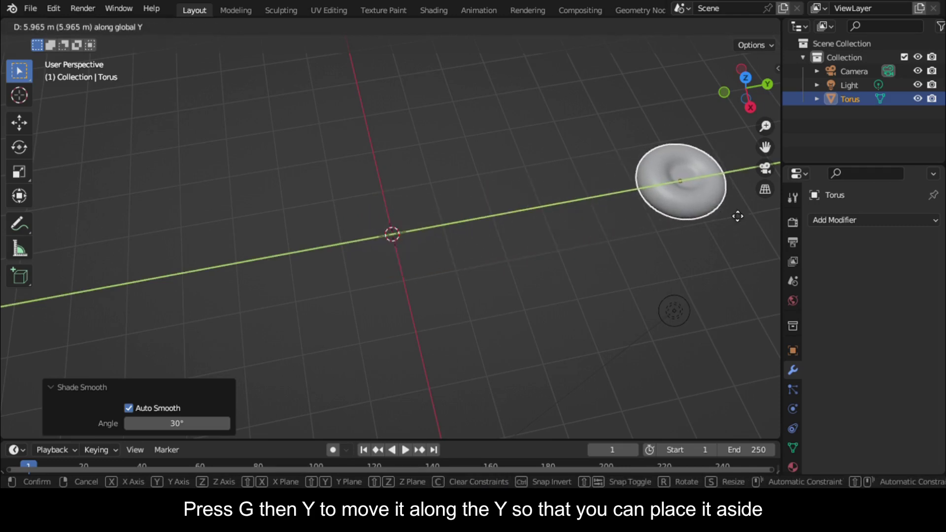
pyautogui.click(737, 215)
# Step: Add a UV sphere with 32 segments, 16 rings and a 1 m radius at the origin
pyautogui.keyDown('shift'); pyautogui.moveTo(588, 367); pyautogui.dragTo(392, 274, button='middle'); pyautogui.keyUp('shift')
pyautogui.hotkey('shift', 'a')
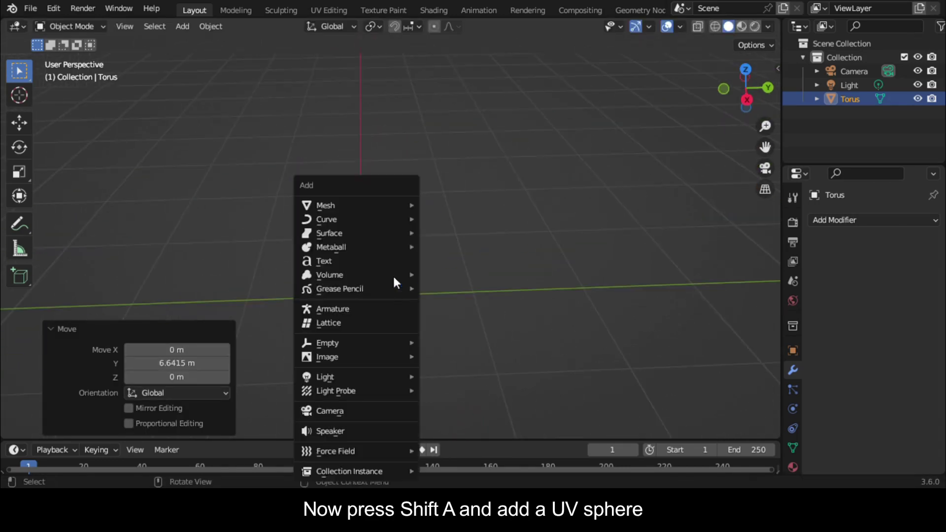
pyautogui.moveTo(377, 208)
pyautogui.click(440, 249)
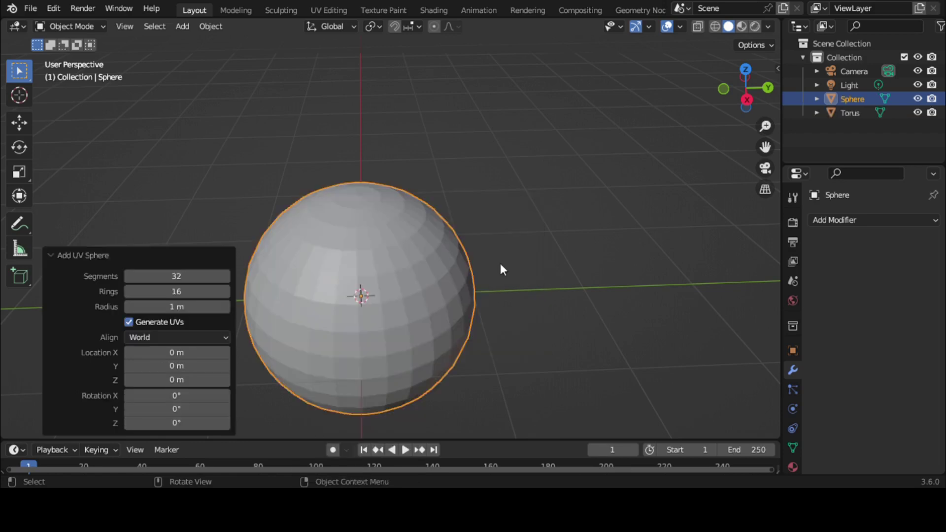
# Step: Add an emitter particle system to the sphere
pyautogui.scroll(-4, 433, 262)
pyautogui.scroll(4, 536, 338)
pyautogui.scroll(-4, 537, 338)
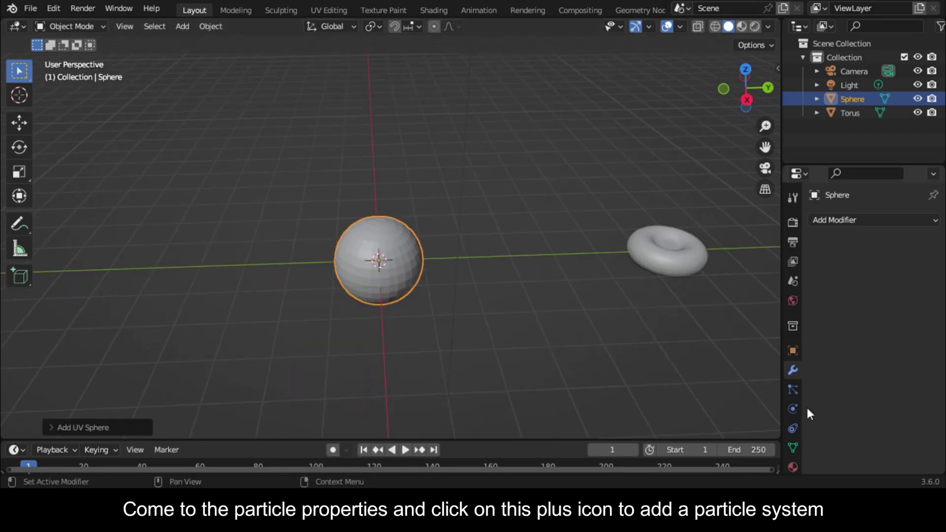
pyautogui.click(796, 390)
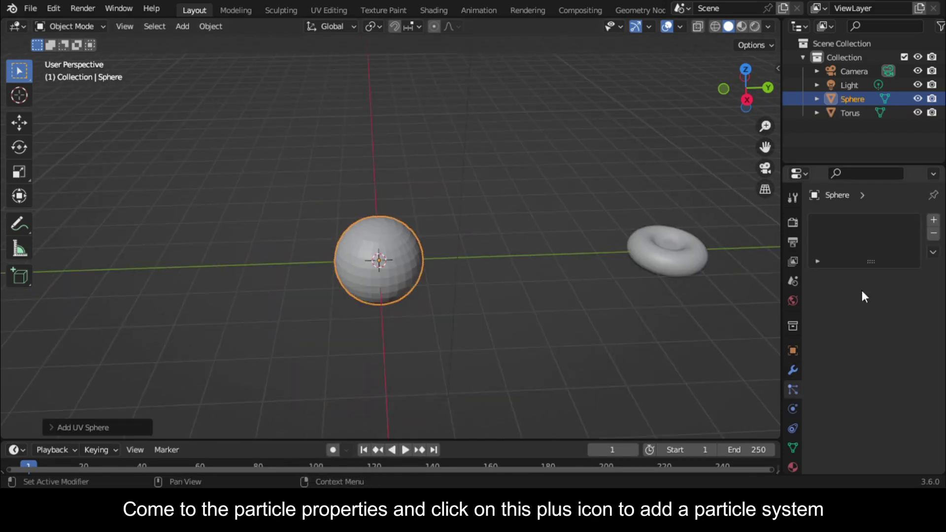
pyautogui.click(934, 221)
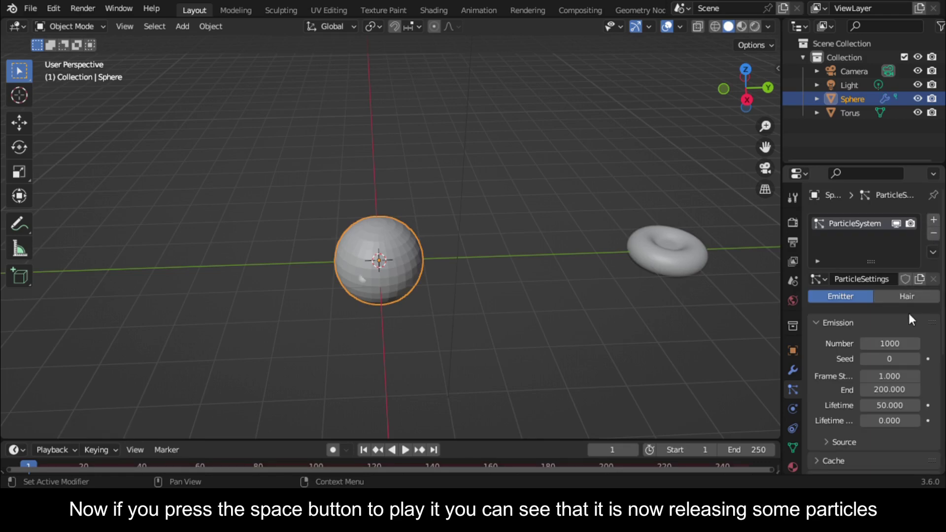
# Step: Play the animation to preview the sphere's particle emission, and return the timeline to frame 0
pyautogui.press('space')
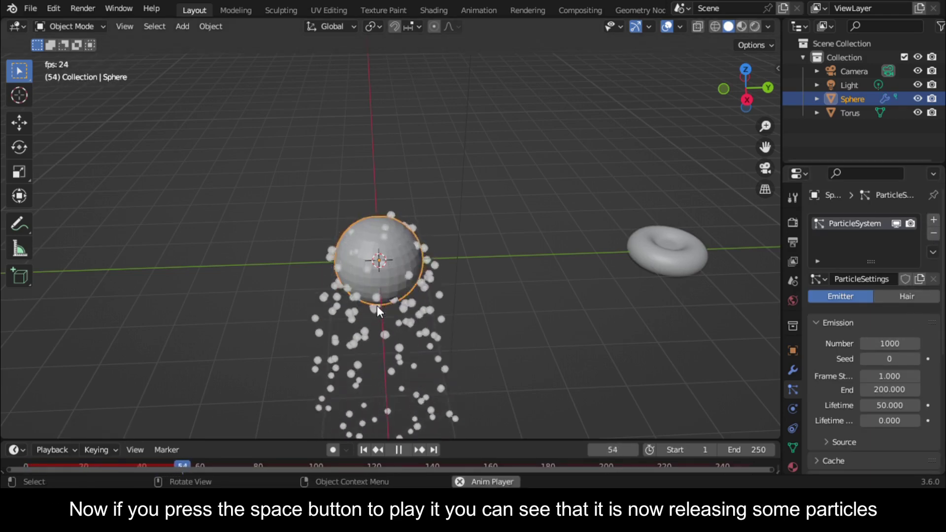
pyautogui.press('space')
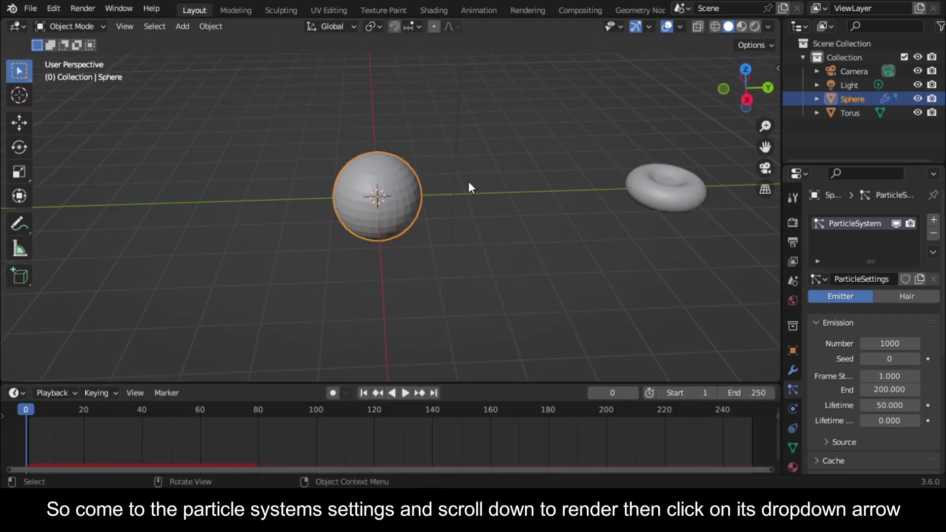
pyautogui.scroll(-2, 471, 186)
pyautogui.scroll(1, 646, 234)
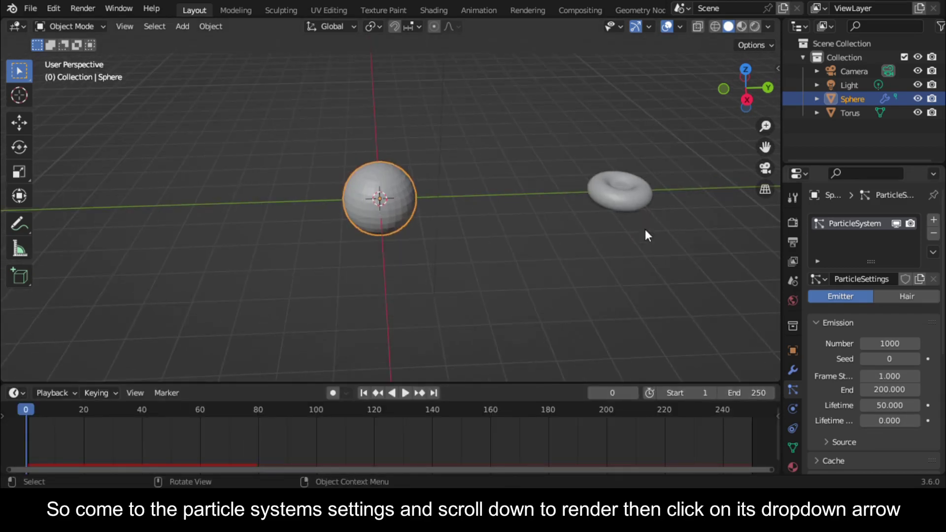
# Step: Set the sphere's particles to render as Object instead of Halo
pyautogui.scroll(-5, 825, 414)
pyautogui.scroll(-3, 827, 422)
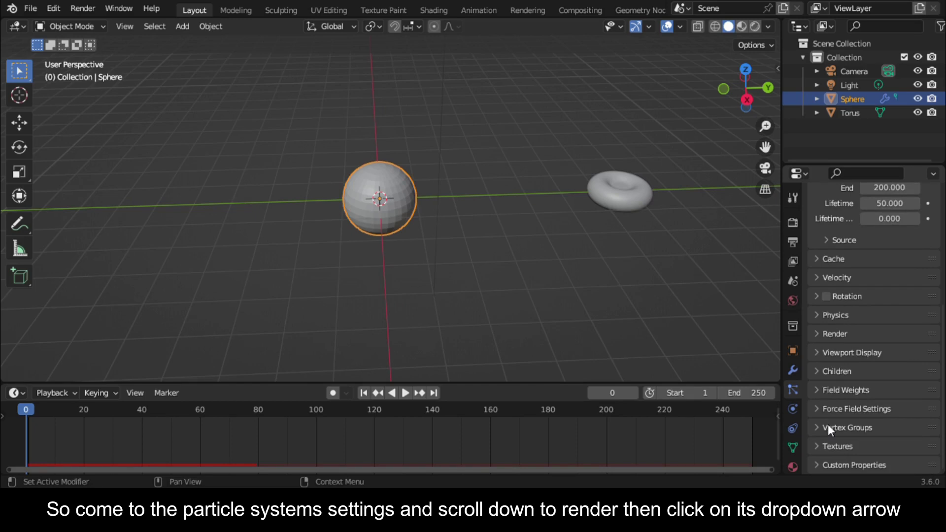
pyautogui.click(817, 335)
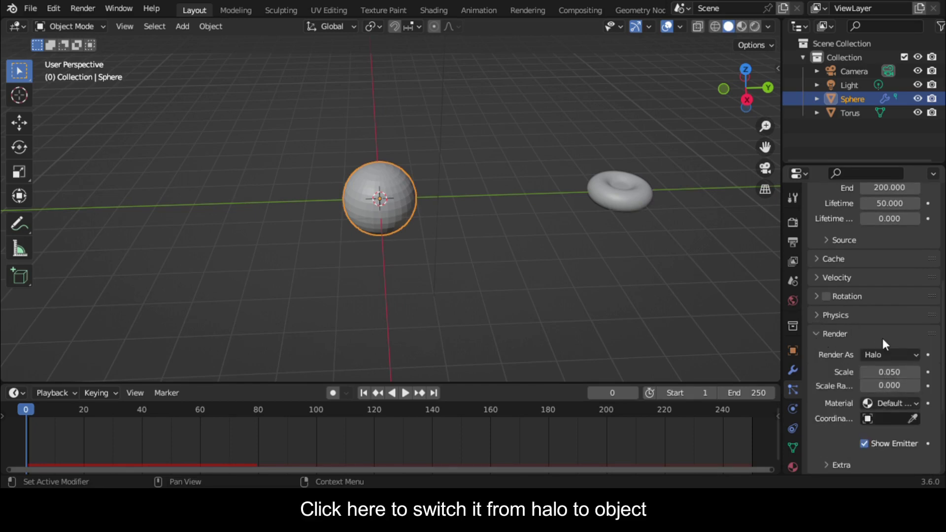
pyautogui.moveTo(766, 148); pyautogui.dragTo(709, 170)
pyautogui.click(888, 354)
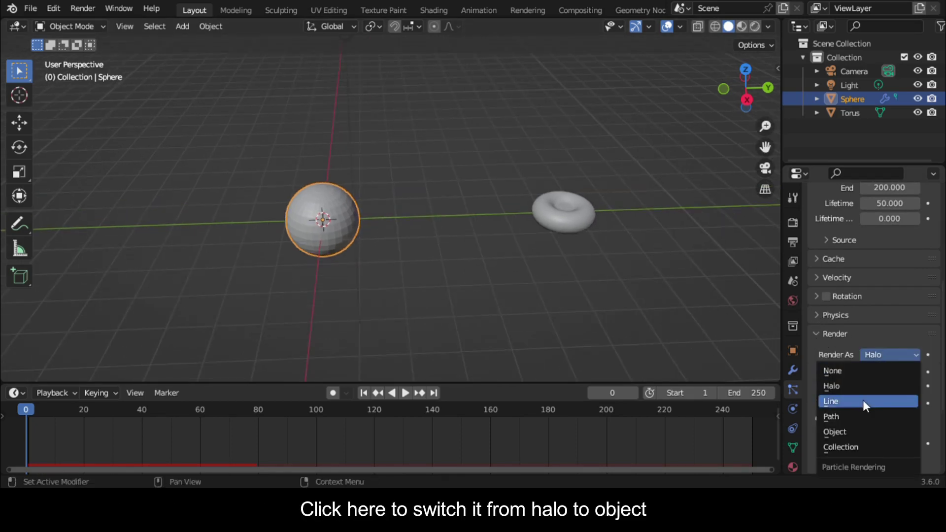
pyautogui.click(858, 430)
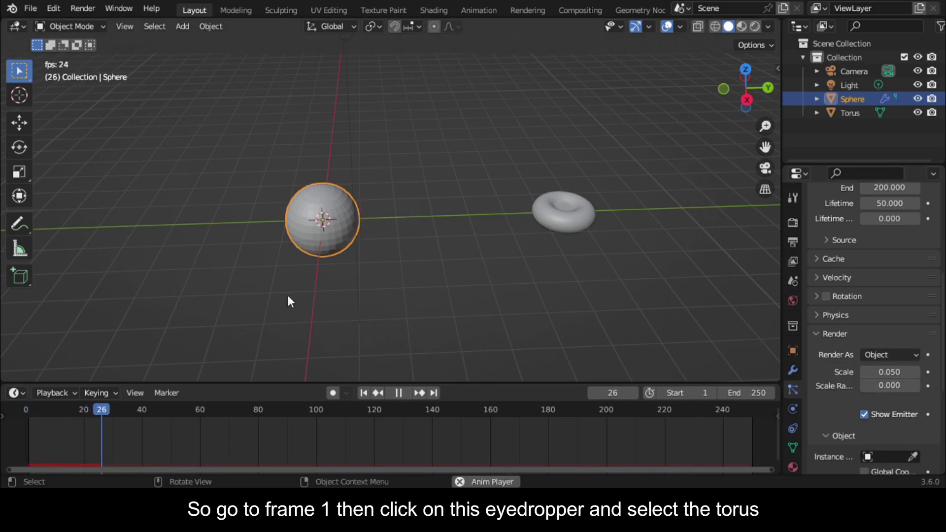
# Step: Stop playback at frame 1 and assign the torus as the instance object for the sphere's particles
pyautogui.press('space')
pyautogui.click(29, 412)
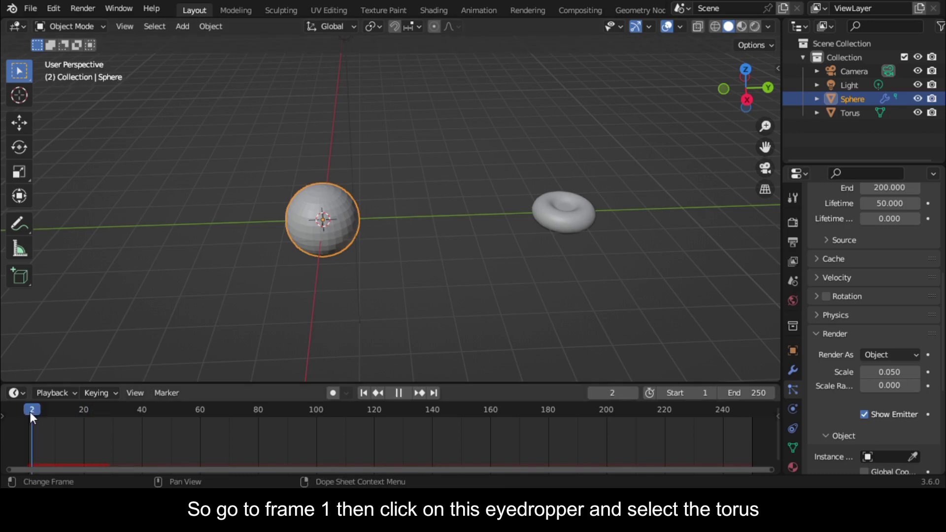
pyautogui.click(913, 457)
pyautogui.click(598, 213)
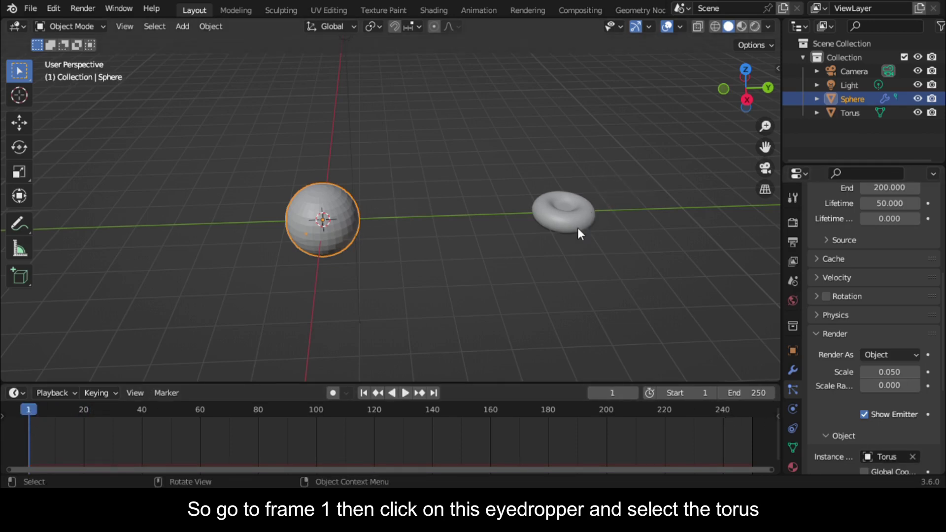
# Step: Play the animation to inspect the torus-shaped particles emitted by the sphere
pyautogui.press('space')
pyautogui.scroll(5, 359, 203)
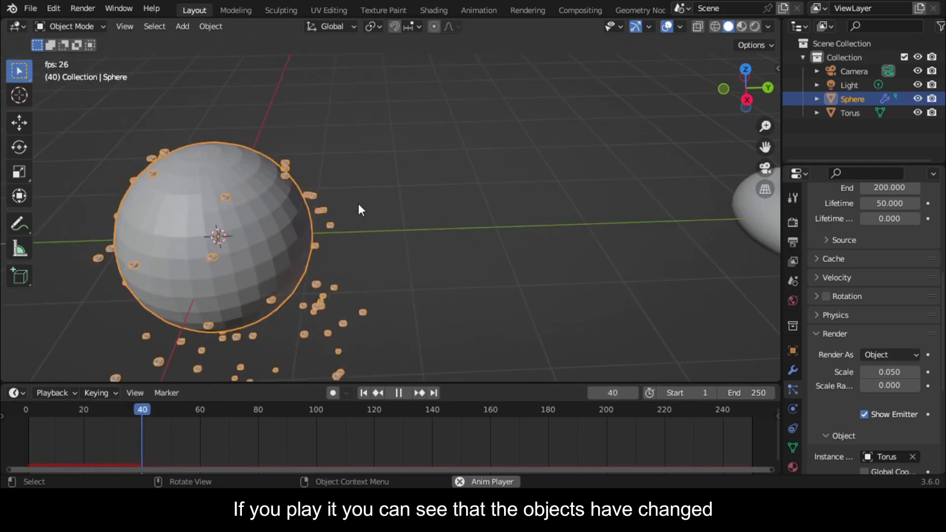
pyautogui.press('space')
pyautogui.moveTo(358, 203); pyautogui.dragTo(164, 226, button='middle')
pyautogui.press('space')
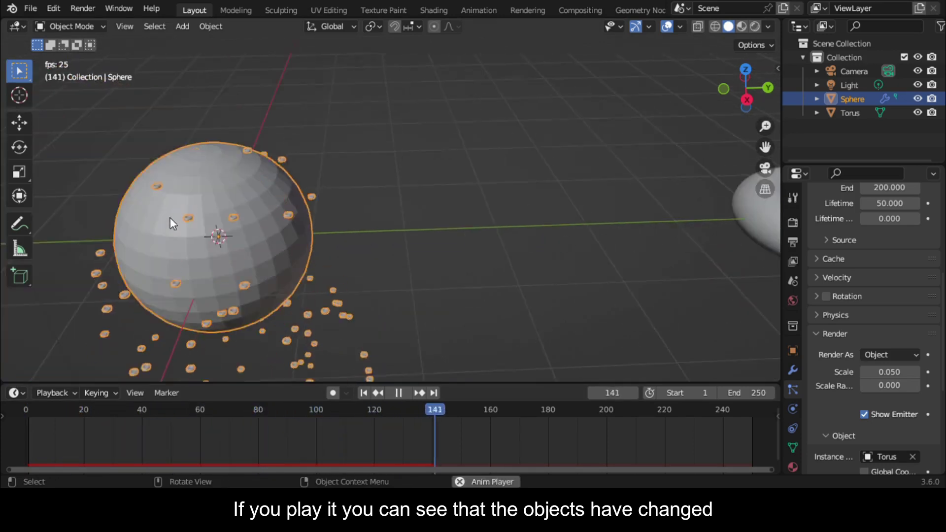
pyautogui.scroll(-5, 290, 251)
pyautogui.press('space')
# Step: Set the particle render scale to 0.100 and return the timeline to frame 0
pyautogui.scroll(-3, 858, 357)
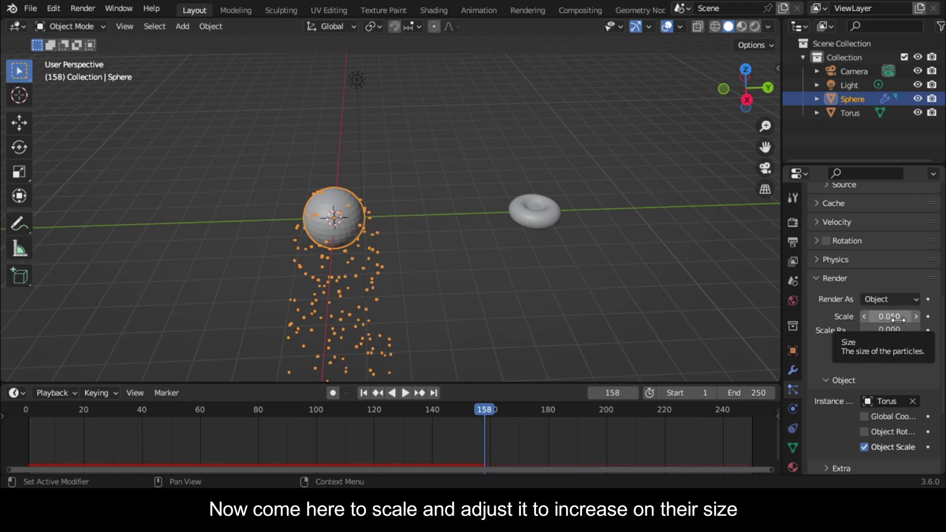
pyautogui.moveTo(898, 320); pyautogui.dragTo(918, 320)
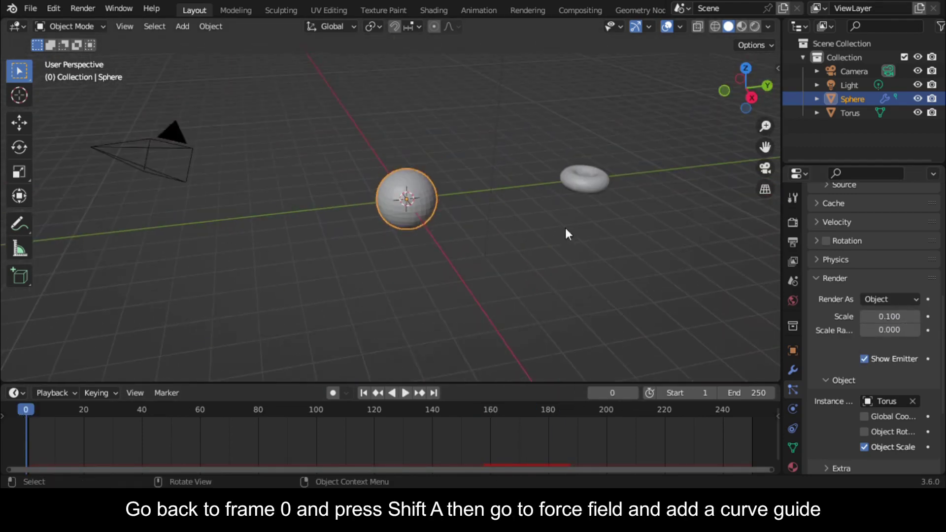
# Step: Add a Curve Guide force field at the origin
pyautogui.hotkey('shift', 'a')
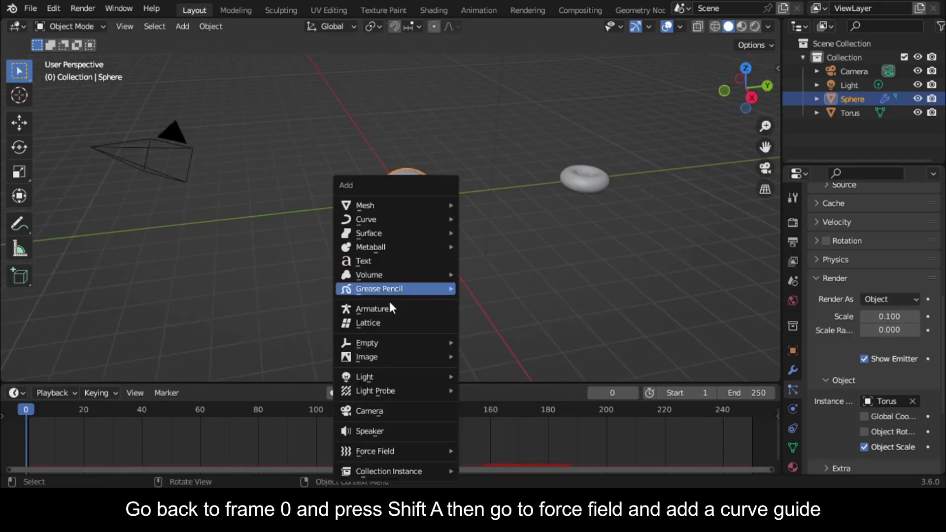
pyautogui.moveTo(426, 451)
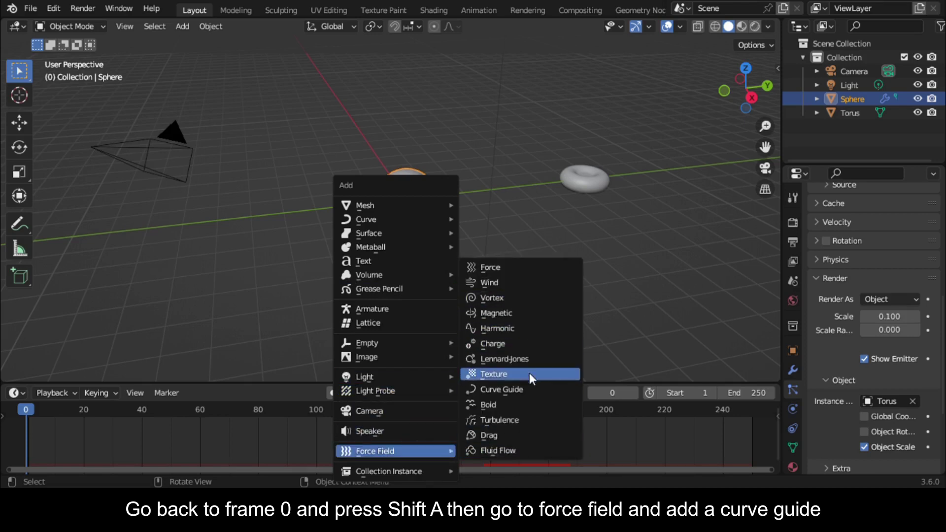
pyautogui.click(524, 392)
pyautogui.scroll(4, 438, 186)
pyautogui.scroll(-3, 449, 195)
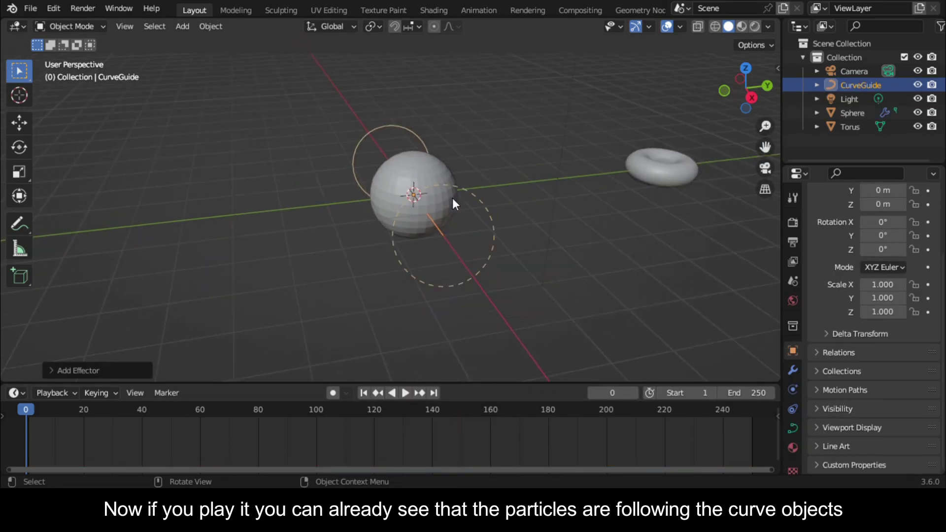
# Step: Play the animation to check how the particles follow the straight curve guide
pyautogui.scroll(-3, 451, 200)
pyautogui.press('space')
pyautogui.scroll(4, 662, 127)
pyautogui.moveTo(662, 127); pyautogui.dragTo(587, 162, button='middle')
pyautogui.press('space')
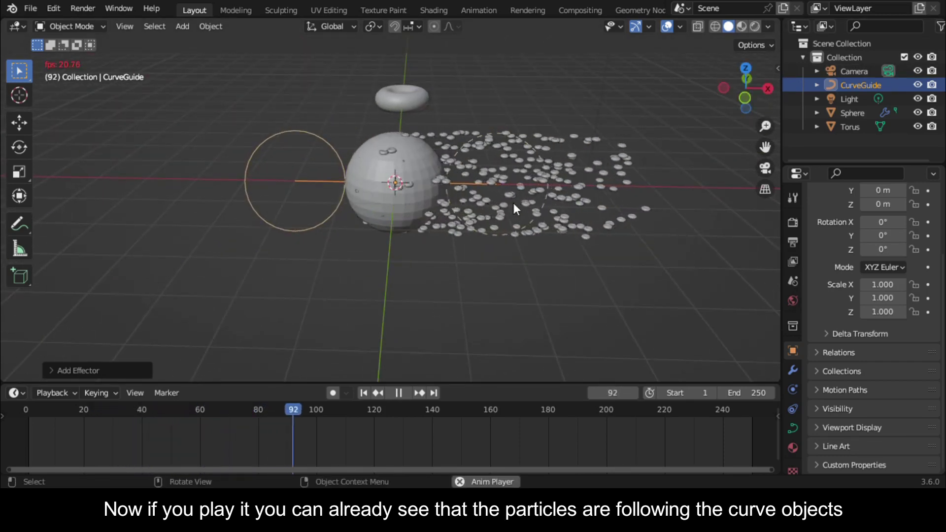
pyautogui.press('space')
# Step: Switch to the top orthographic view and put the curve guide in Edit Mode
pyautogui.scroll(-3, 513, 203)
pyautogui.click(746, 79)
pyautogui.moveTo(754, 84)
pyautogui.mouseDown()
pyautogui.moveTo(753, 114)
pyautogui.moveTo(743, 74)
pyautogui.mouseUp()
pyautogui.click(743, 69)
pyautogui.scroll(3, 345, 181)
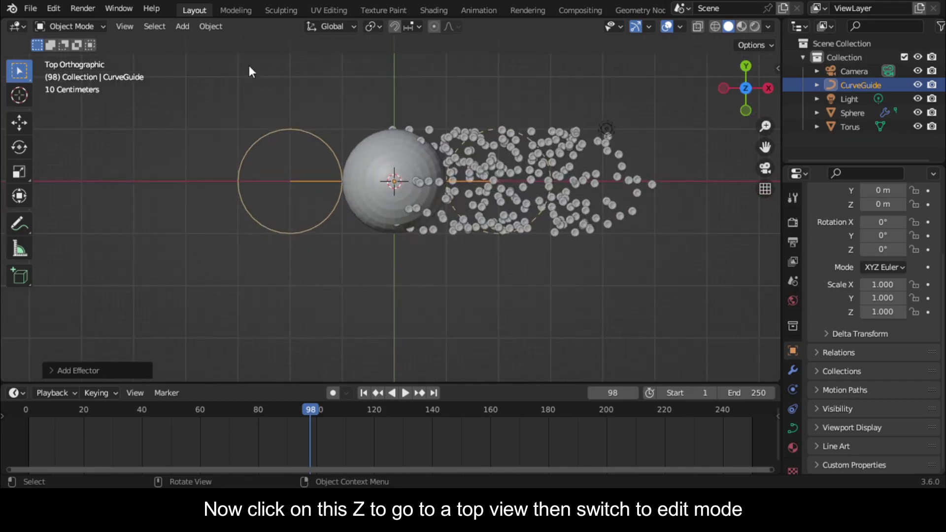
pyautogui.click(90, 56)
pyautogui.scroll(3, 250, 173)
pyautogui.scroll(-10, 234, 182)
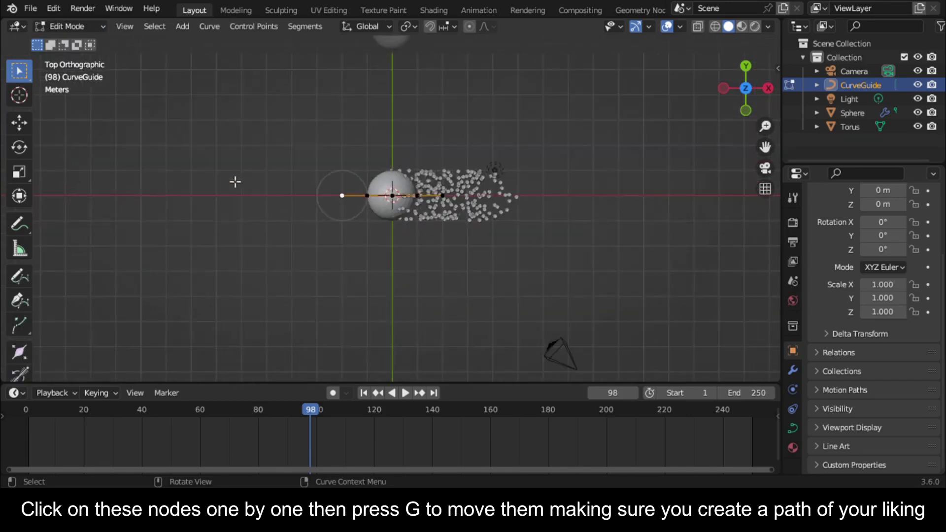
# Step: Move the curve guide's start point far along negative Y, and its middle and fourth control points to the positive Y side of the sphere
pyautogui.click(362, 202)
pyautogui.press('g')
pyautogui.click(388, 332)
pyautogui.click(396, 205)
pyautogui.press('g')
pyautogui.click(404, 179)
pyautogui.click(409, 202)
pyautogui.press('g')
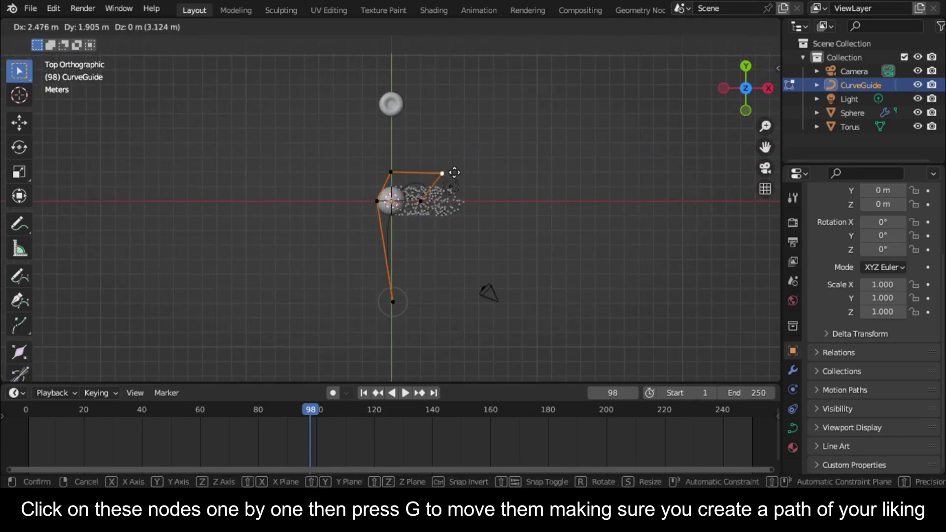
pyautogui.click(454, 175)
# Step: Move the curve guide's last two control points farther along positive X, with the end point slightly below the X axis
pyautogui.click(424, 204)
pyautogui.press('g')
pyautogui.click(450, 180)
pyautogui.press('g')
pyautogui.click(493, 182)
# Step: Adjust the curve guide's middle, second and end control points to round out the arc through the sphere
pyautogui.click(400, 178)
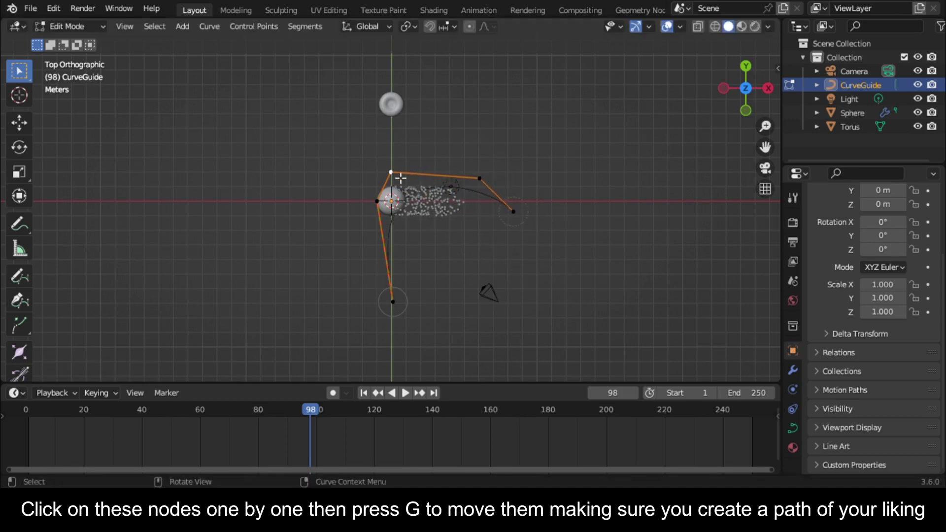
pyautogui.press('g')
pyautogui.click(419, 176)
pyautogui.click(380, 211)
pyautogui.press('g')
pyautogui.click(378, 244)
pyautogui.click(514, 212)
pyautogui.press('g')
pyautogui.click(507, 232)
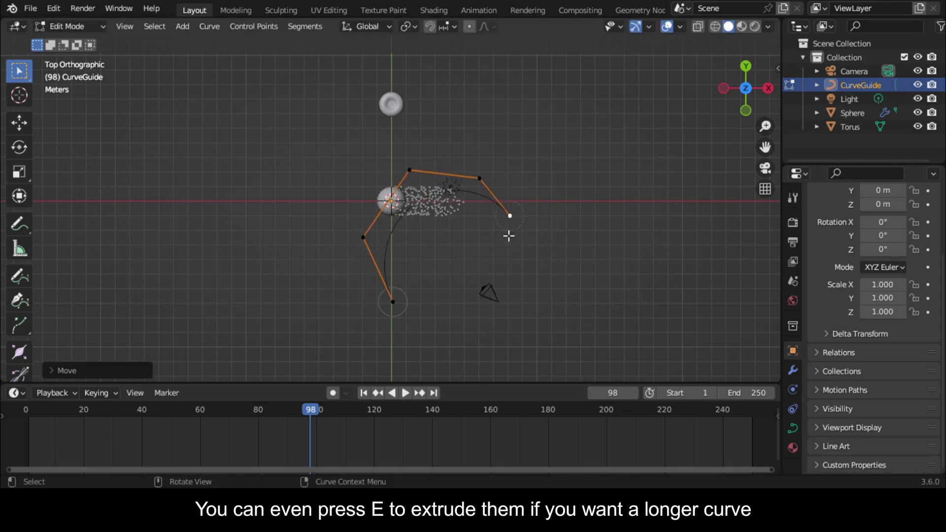
# Step: Extrude three more points from the curve guide's end toward positive X, forming a wave that rises at the tip, and return to Object Mode
pyautogui.press('e')
pyautogui.click(556, 251)
pyautogui.press('e')
pyautogui.click(597, 238)
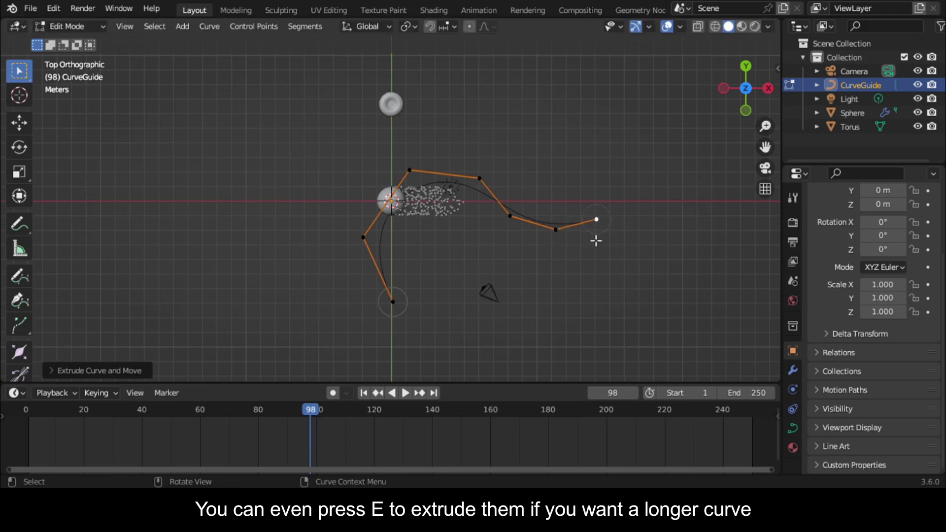
pyautogui.press('e')
pyautogui.click(642, 197)
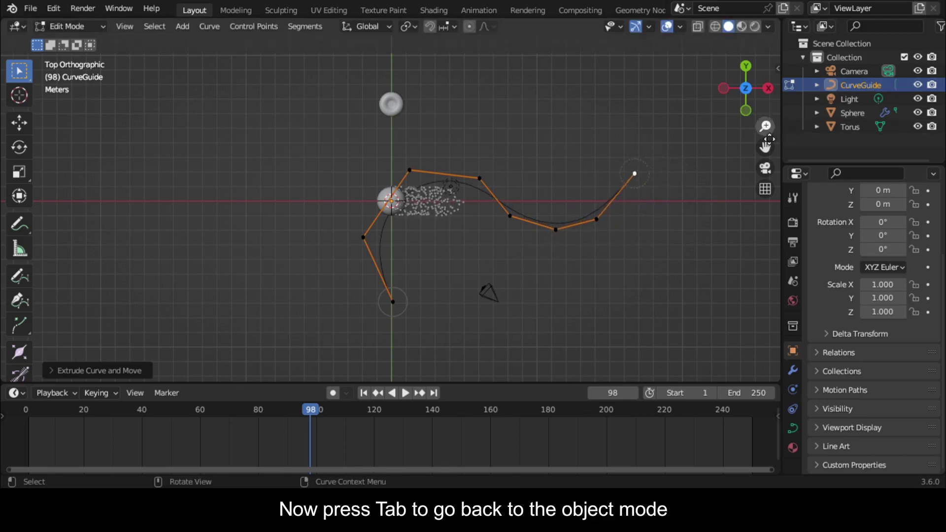
pyautogui.moveTo(746, 89); pyautogui.dragTo(768, 75)
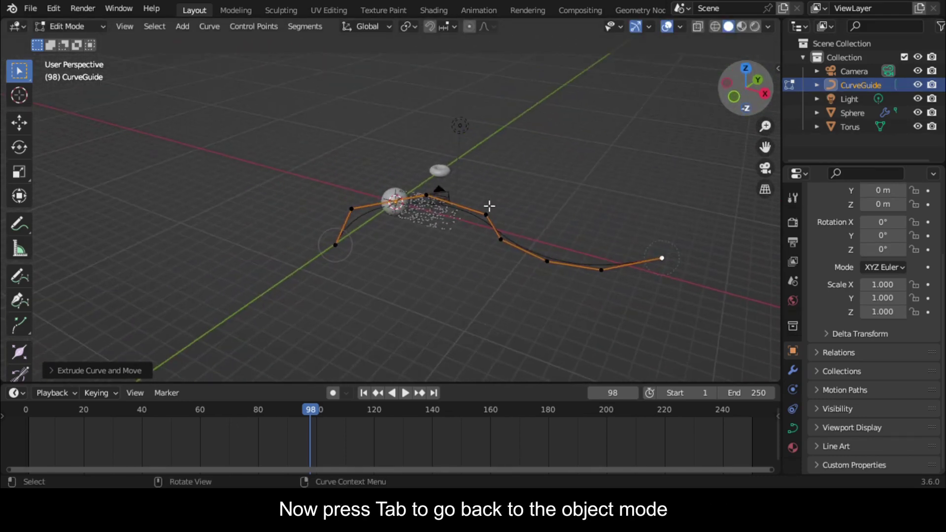
pyautogui.scroll(3, 433, 247)
pyautogui.press('Tab')
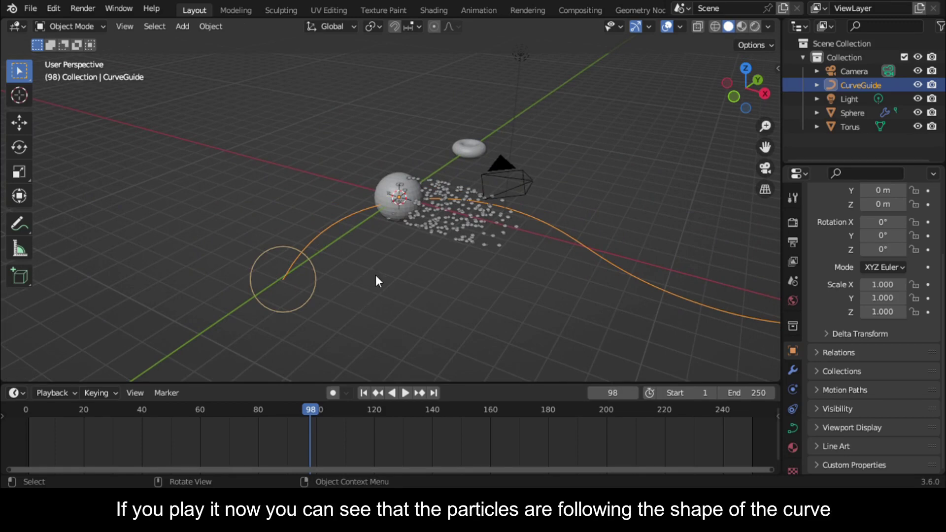
# Step: Play the animation to check how the particles follow the reshaped curve guide
pyautogui.press('space')
pyautogui.scroll(-5, 404, 285)
pyautogui.press('space')
pyautogui.scroll(3, 439, 290)
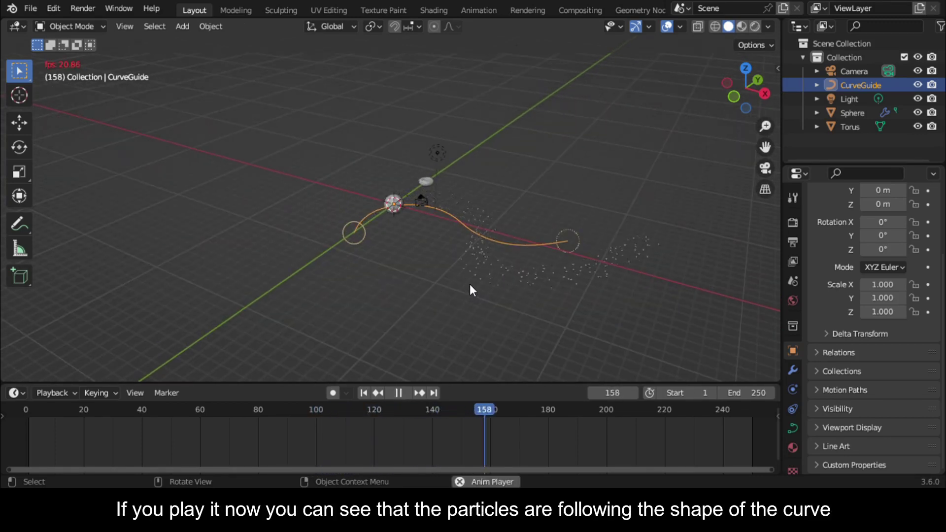
pyautogui.scroll(4, 469, 284)
pyautogui.press('space')
# Step: Move the sphere in top view to the curve guide's start point on negative Y, and return the timeline to frame 0
pyautogui.click(397, 217)
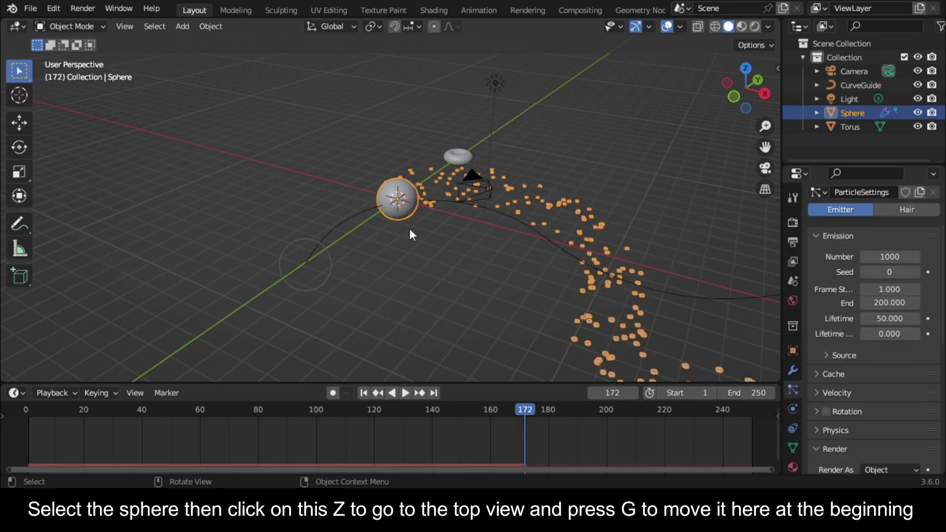
pyautogui.click(746, 68)
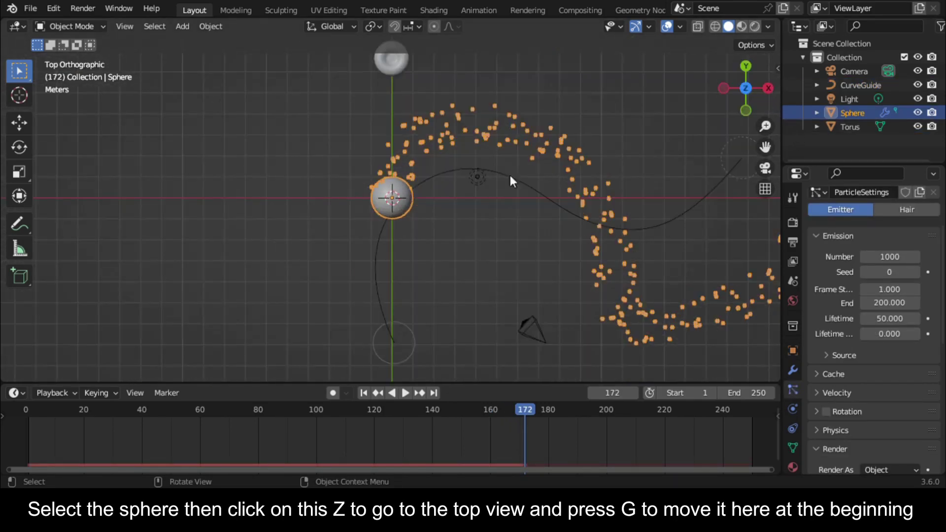
pyautogui.scroll(-2, 446, 217)
pyautogui.press('g')
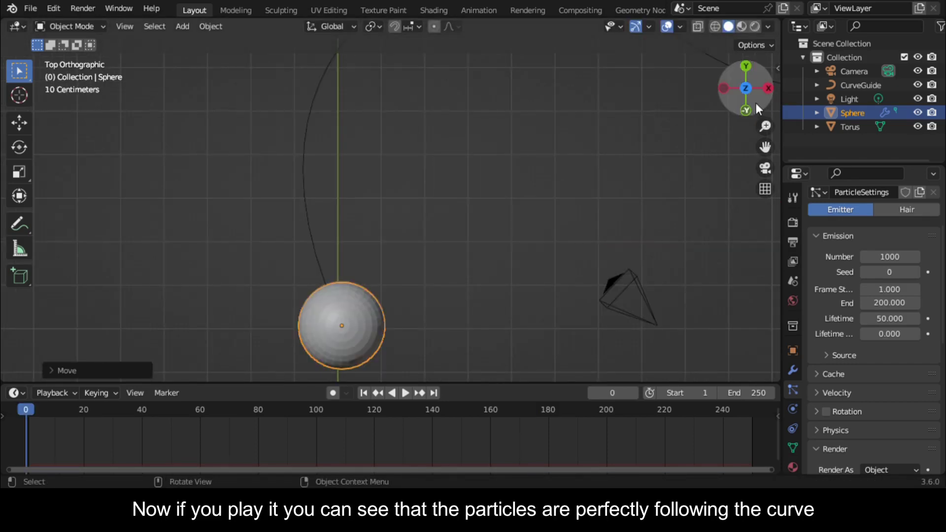
# Step: Play the animation to inspect the particle flow along the curve from the sphere's new position
pyautogui.moveTo(756, 102); pyautogui.dragTo(656, 197)
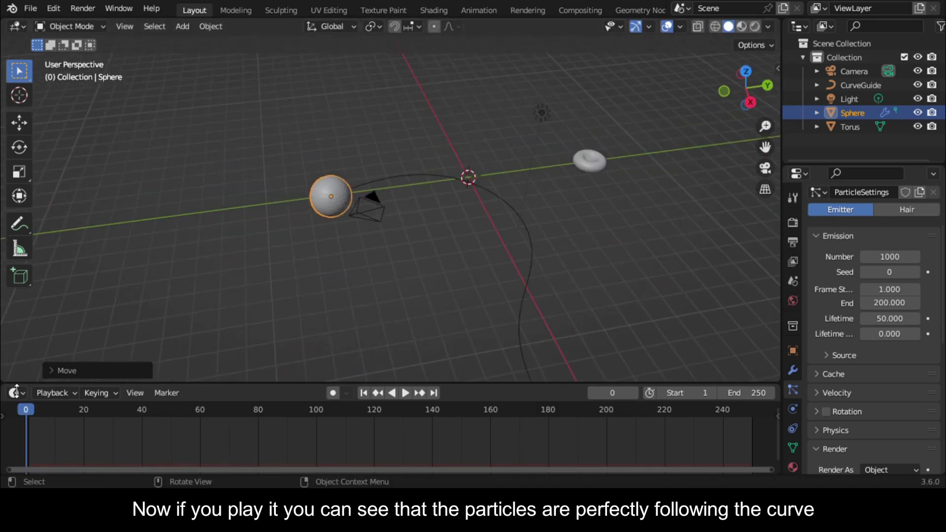
pyautogui.press('space')
pyautogui.moveTo(760, 156); pyautogui.dragTo(743, 125, button='middle')
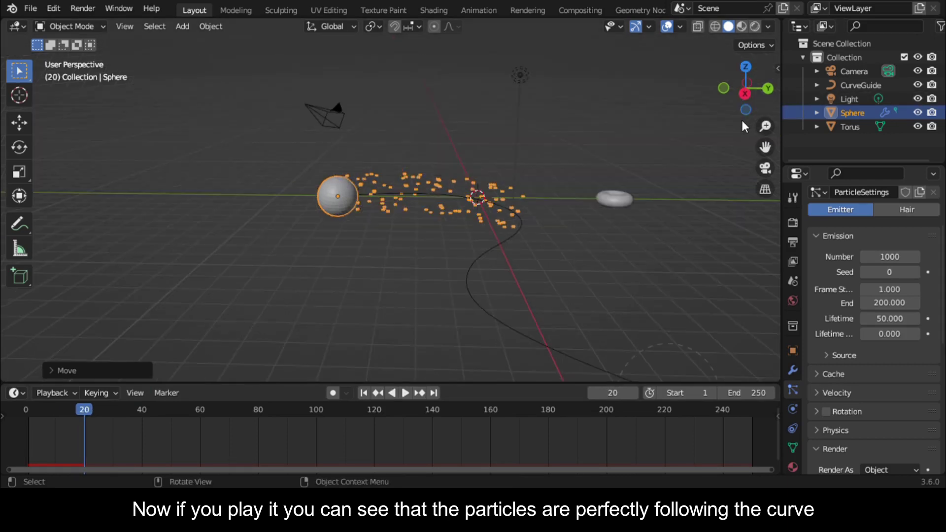
pyautogui.press('space')
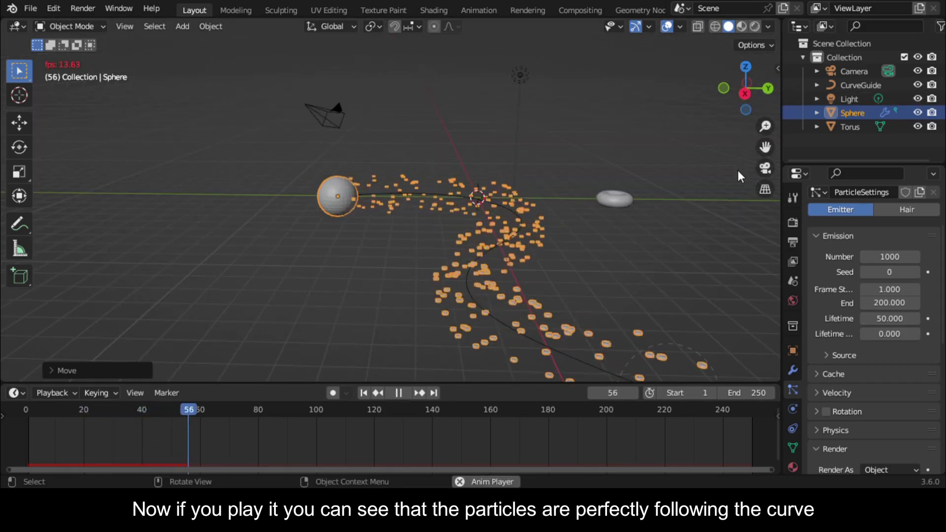
pyautogui.scroll(-3, 709, 240)
pyautogui.scroll(5, 448, 320)
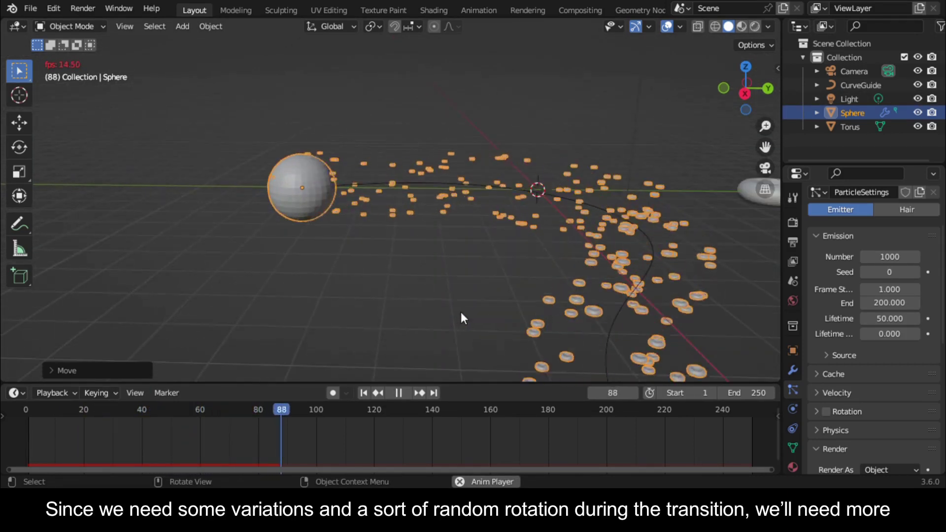
pyautogui.scroll(-2, 689, 285)
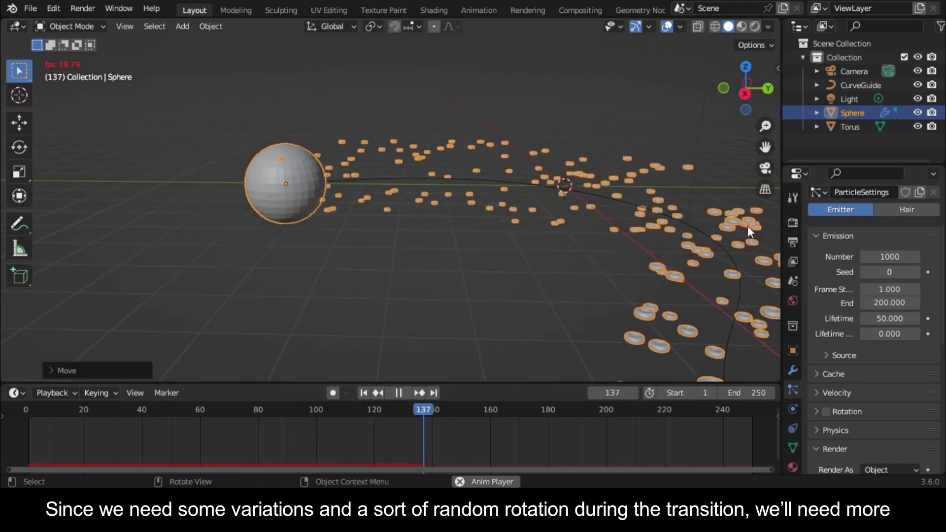
# Step: Duplicate the torus twice along the Y axis, spacing the copies about 2.1 m and 2.4 m apart
pyautogui.moveTo(766, 147); pyautogui.dragTo(682, 111)
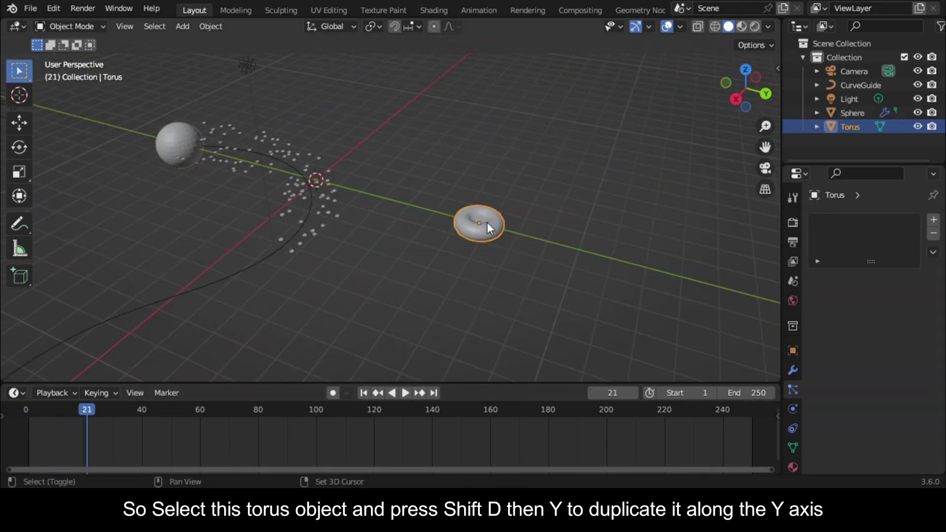
pyautogui.hotkey('shift', 'd')
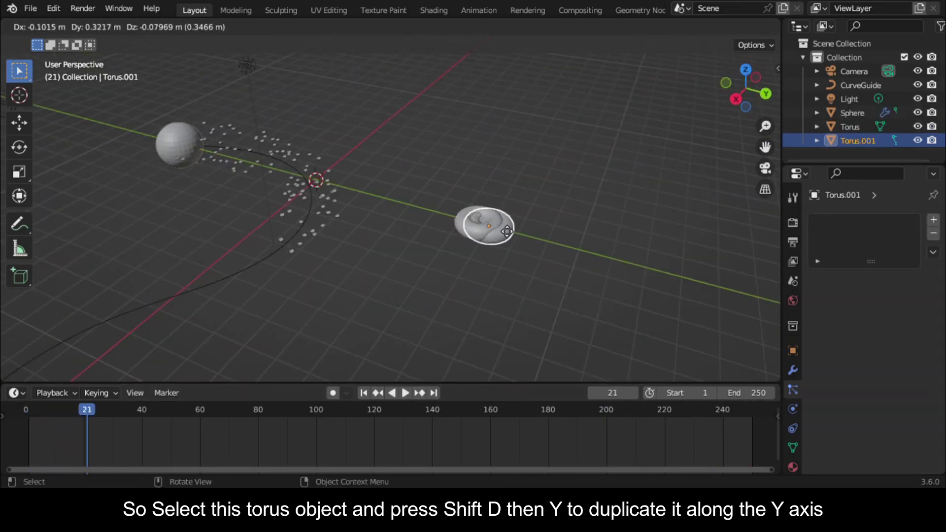
pyautogui.press('y')
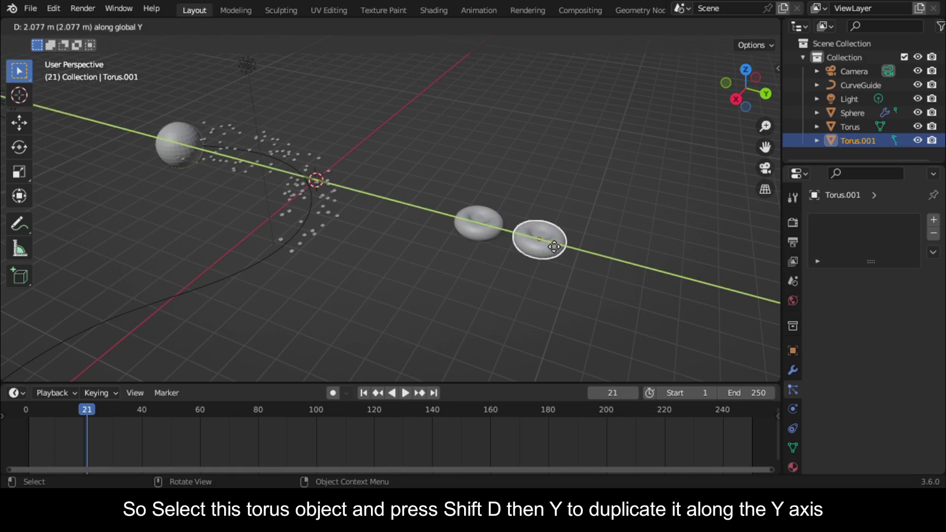
pyautogui.click(546, 243)
pyautogui.hotkey('shift', 'd')
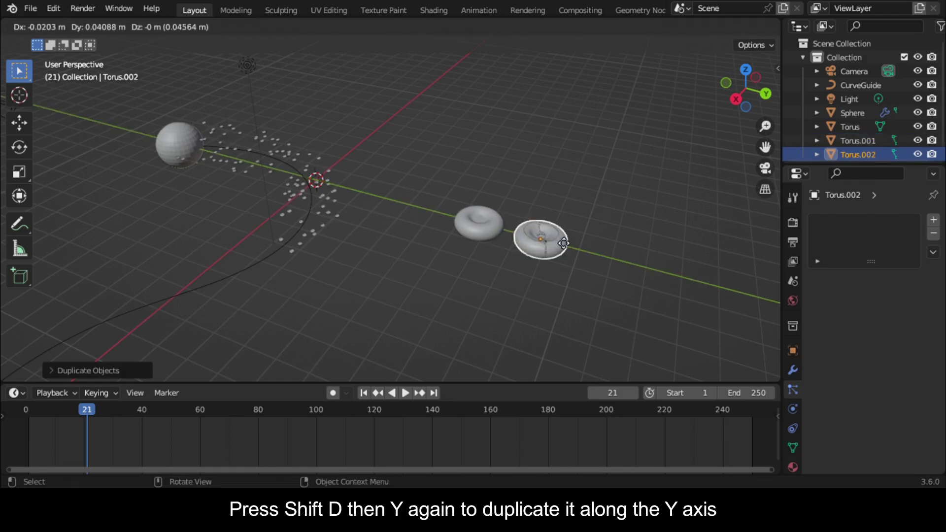
pyautogui.press('y')
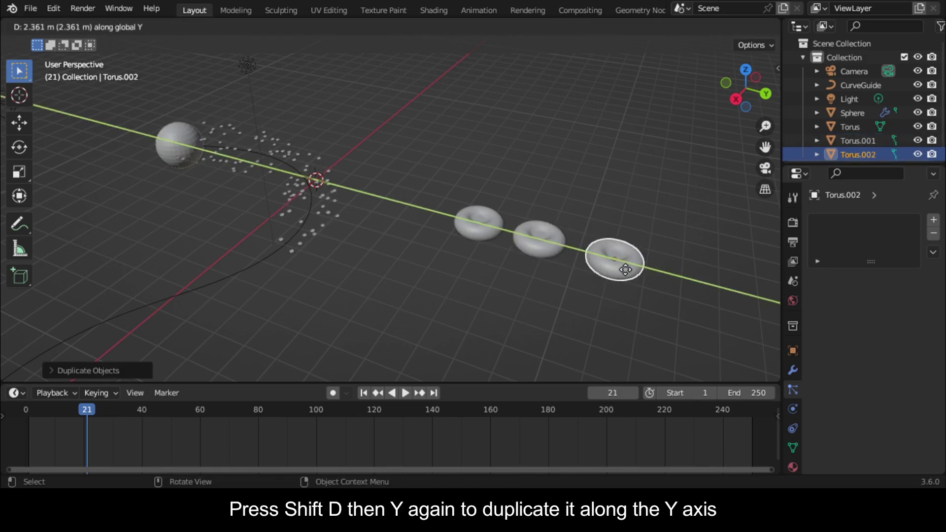
pyautogui.click(618, 267)
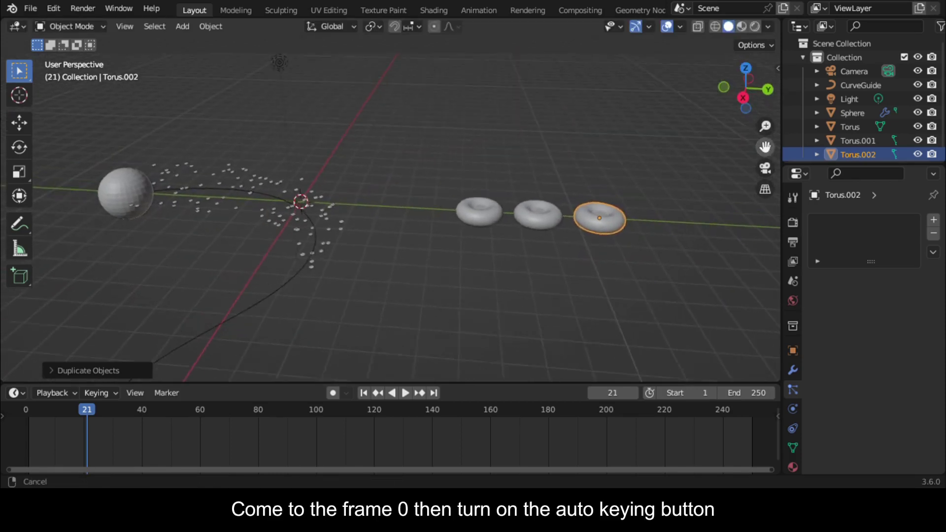
# Step: Go to frame 0, enable auto keying, and record a rotation keyframe on the torus farthest along positive Y
pyautogui.moveTo(282, 382); pyautogui.dragTo(285, 382)
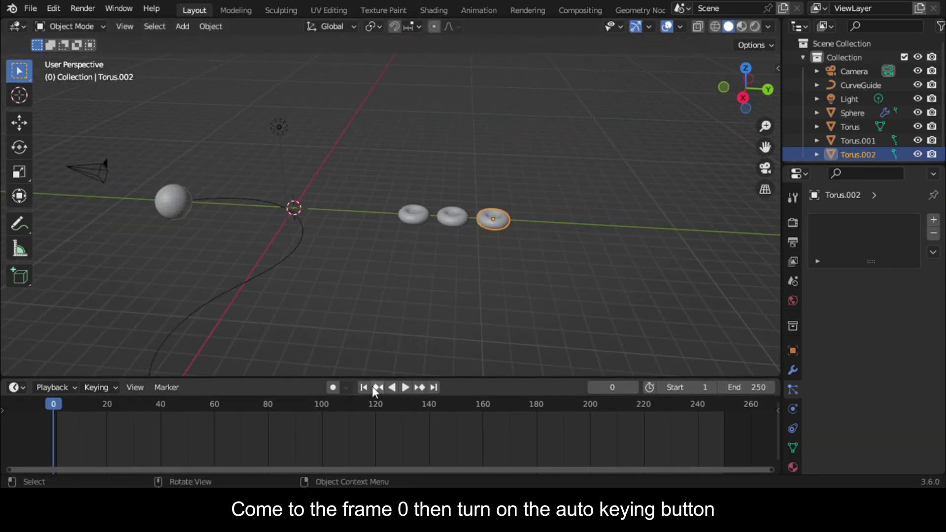
pyautogui.scroll(3, 529, 269)
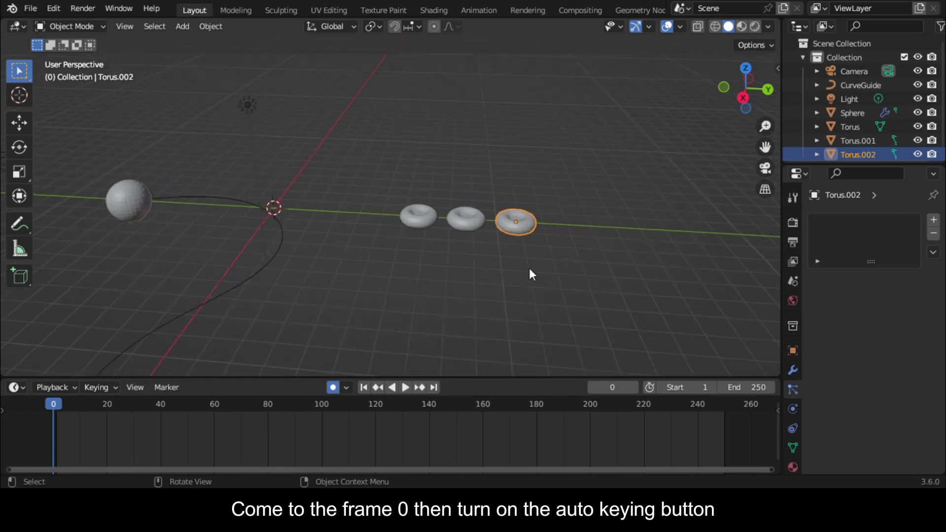
pyautogui.scroll(-2, 529, 266)
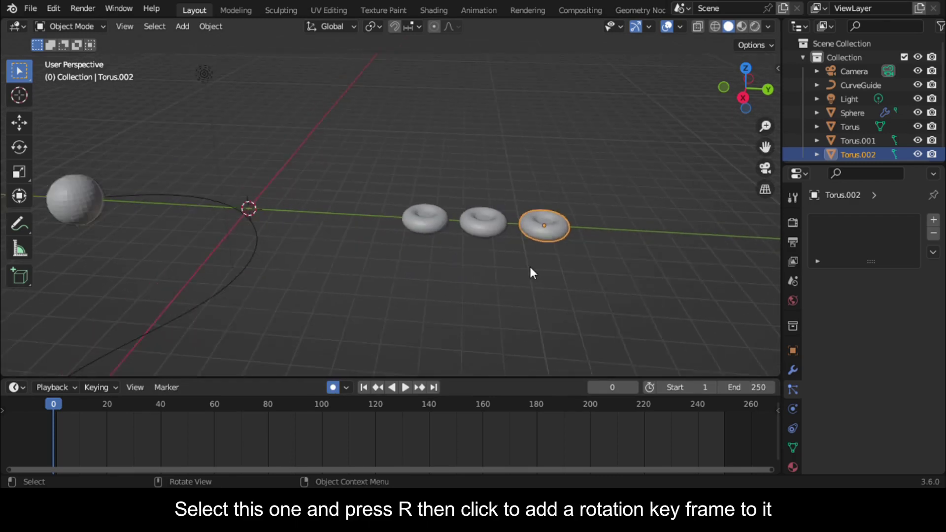
pyautogui.press('r')
pyautogui.click(598, 224)
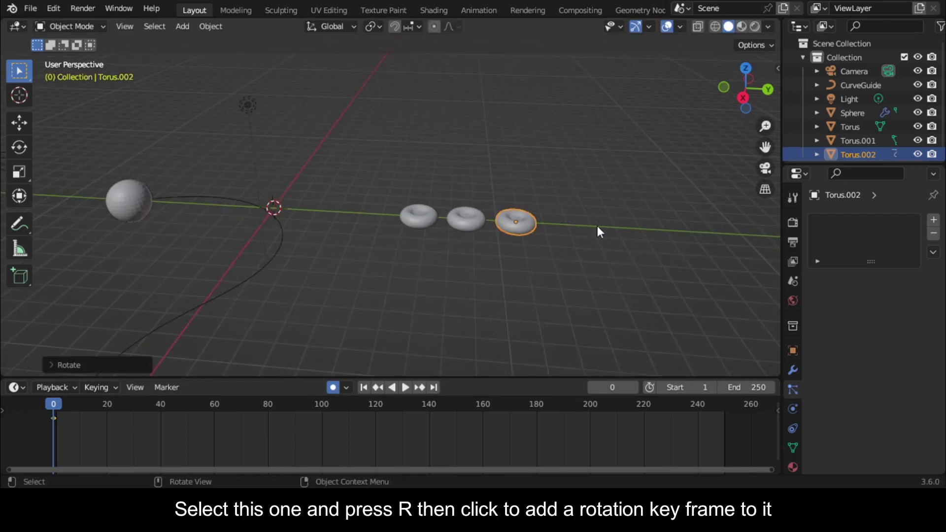
# Step: Record rotation keyframes at frame 0 on the middle torus and the original torus
pyautogui.click(465, 218)
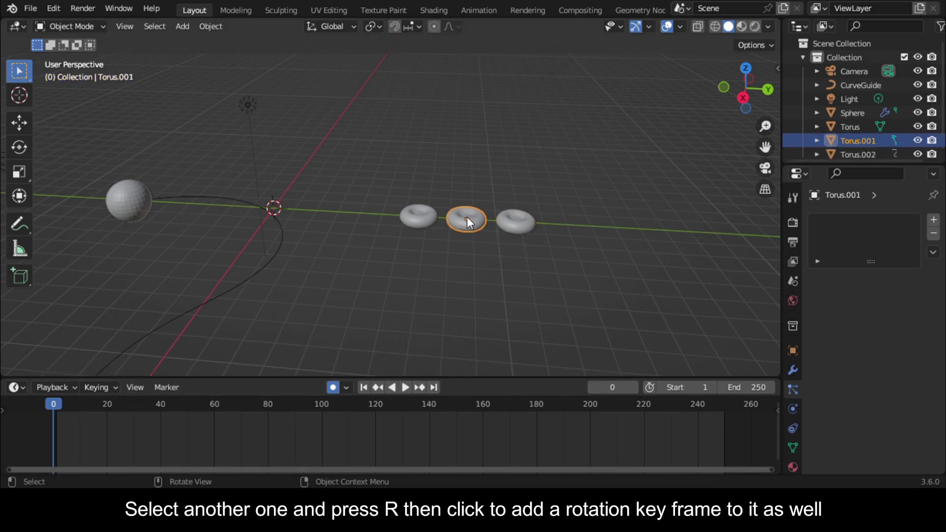
pyautogui.press('r')
pyautogui.click(513, 253)
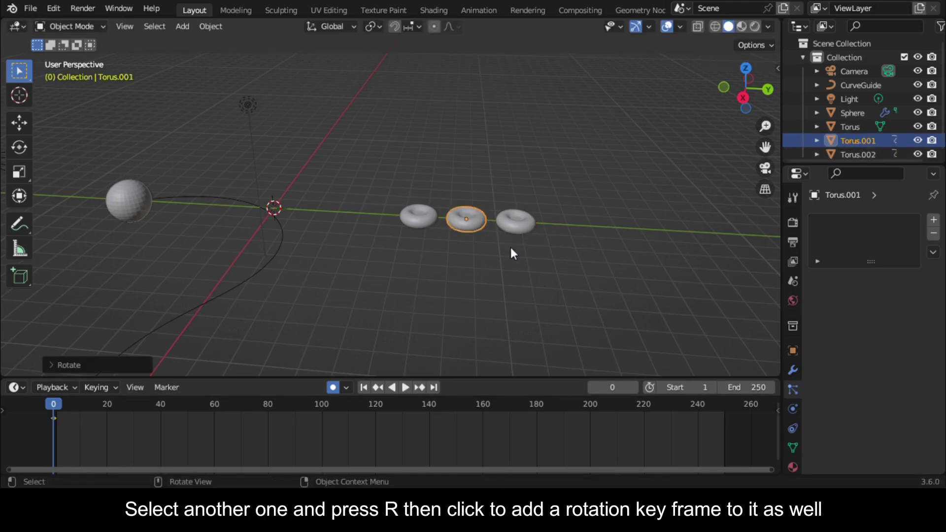
pyautogui.click(420, 221)
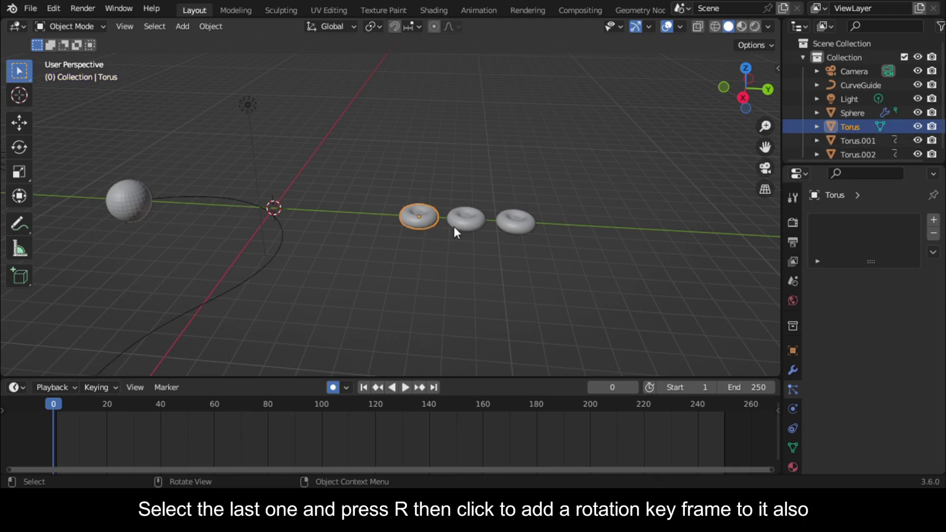
pyautogui.press('r')
pyautogui.click(453, 226)
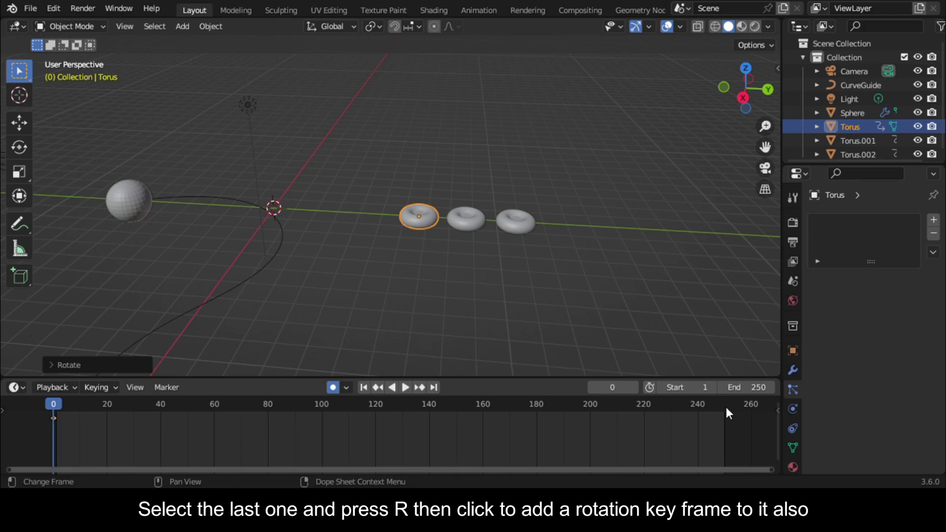
# Step: At frame 250, rotate the original torus and the middle torus freely by different large amounts to key their end rotations
pyautogui.moveTo(726, 404); pyautogui.dragTo(724, 407)
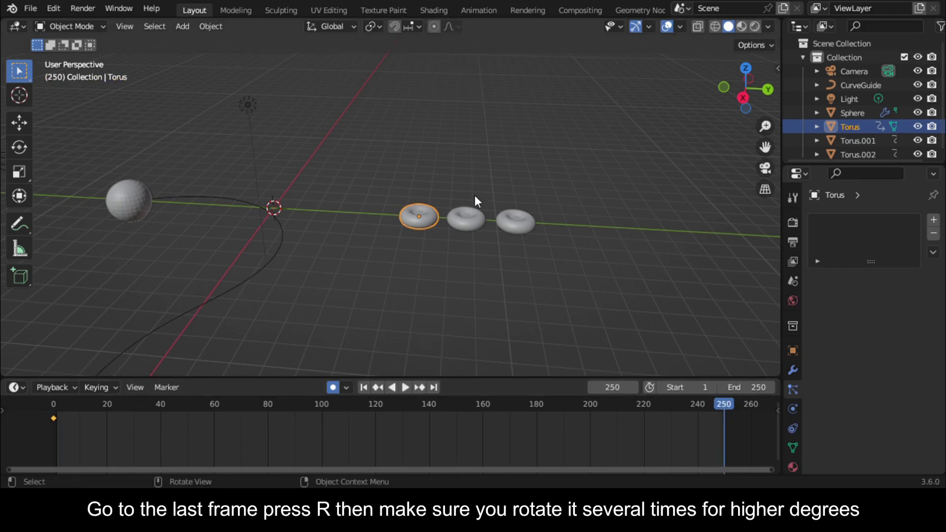
pyautogui.press('r')
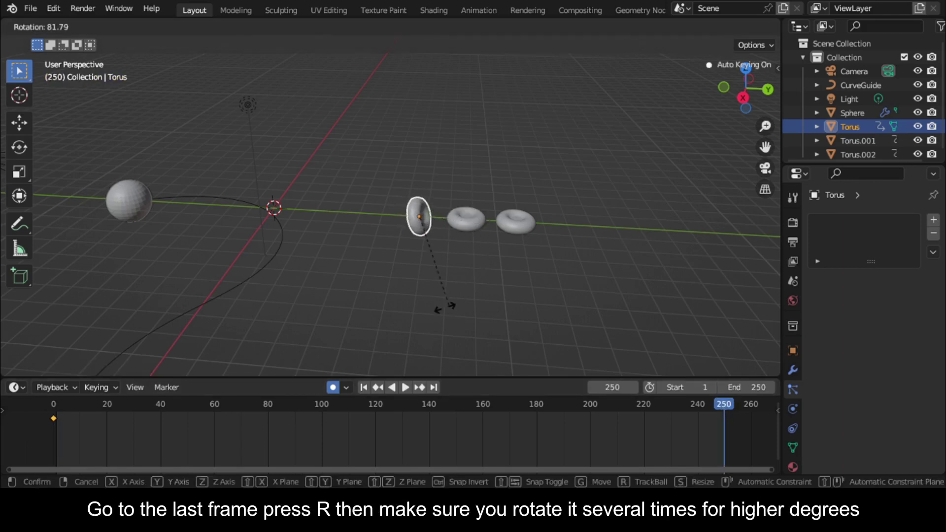
pyautogui.click(297, 229)
pyautogui.click(482, 220)
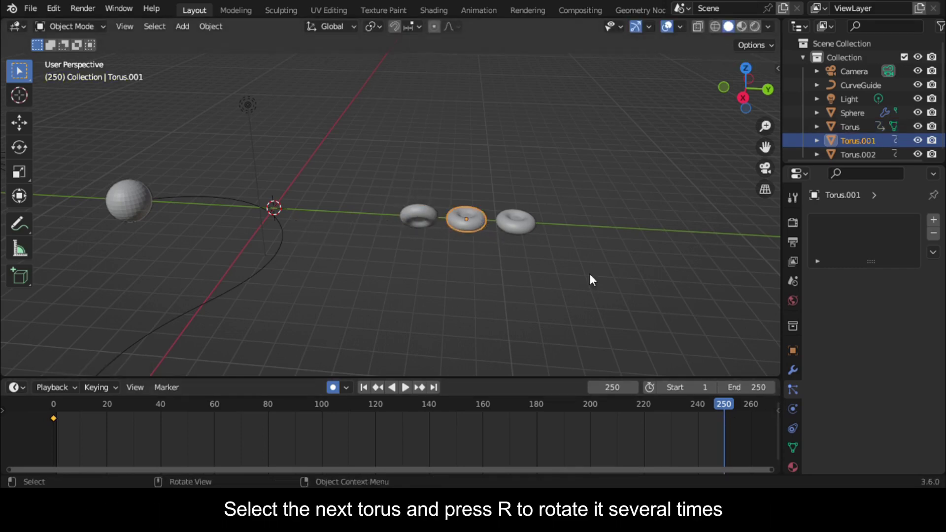
pyautogui.press('r')
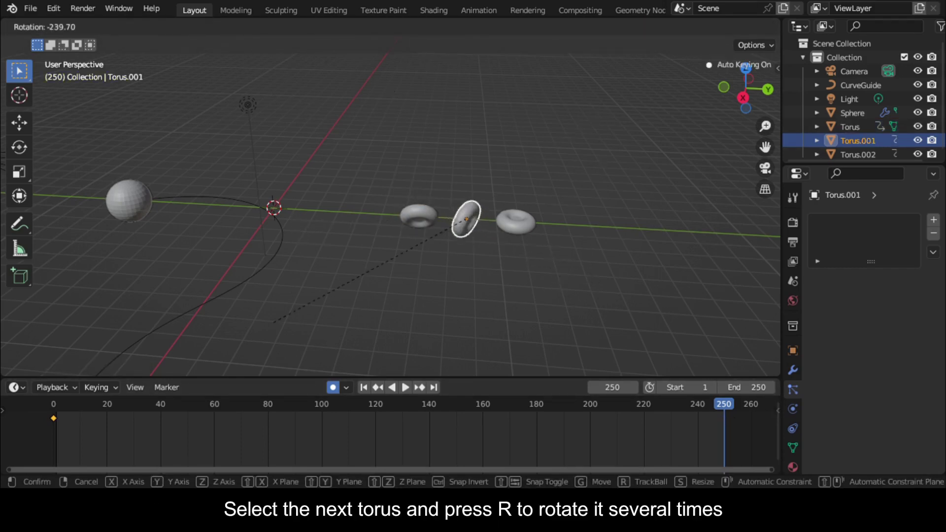
pyautogui.click(532, 321)
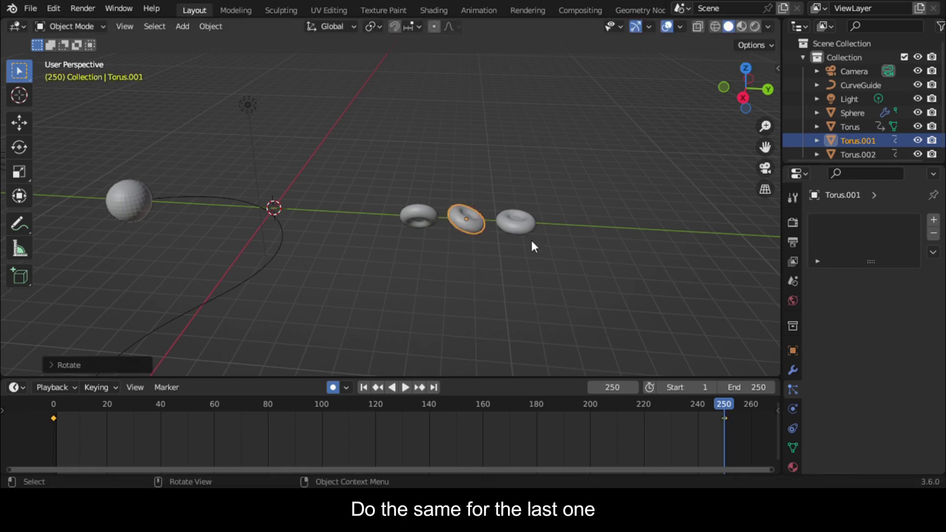
# Step: Rotate the torus farthest along positive Y through several turns at frame 250 to key its end rotation
pyautogui.click(517, 228)
pyautogui.press('r')
pyautogui.click(503, 296)
pyautogui.press('r')
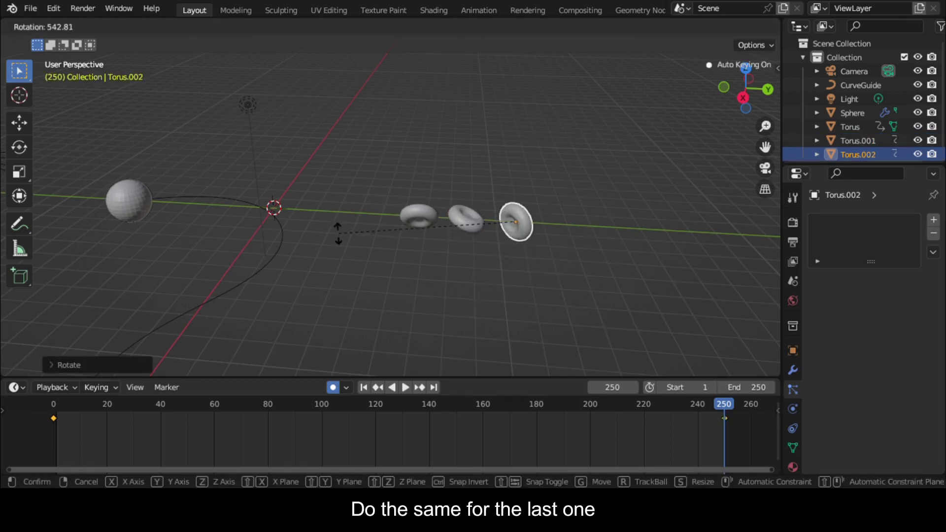
pyautogui.click(553, 213)
# Step: Play the animation from frame 0 to check the three toruses' rotations, and return to frame 0
pyautogui.click(53, 408)
pyautogui.press('space')
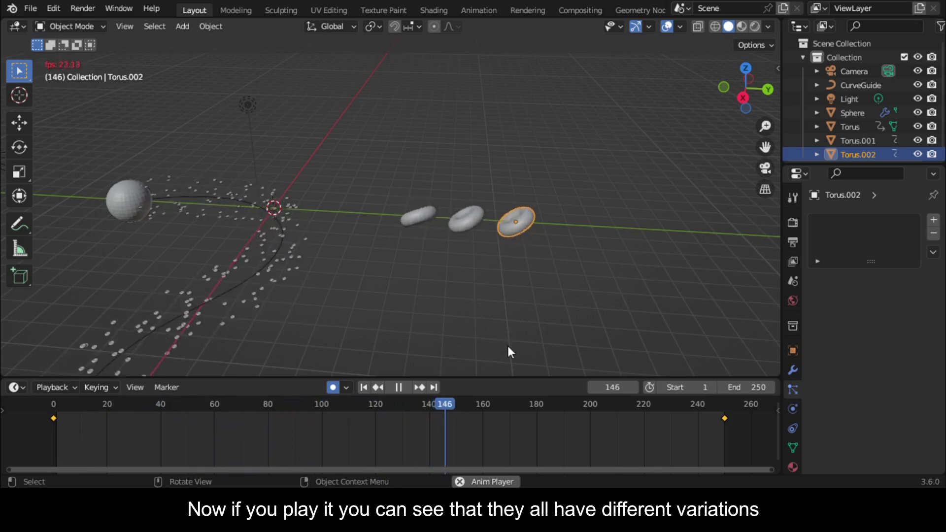
pyautogui.press('space')
pyautogui.moveTo(495, 402); pyautogui.dragTo(52, 405)
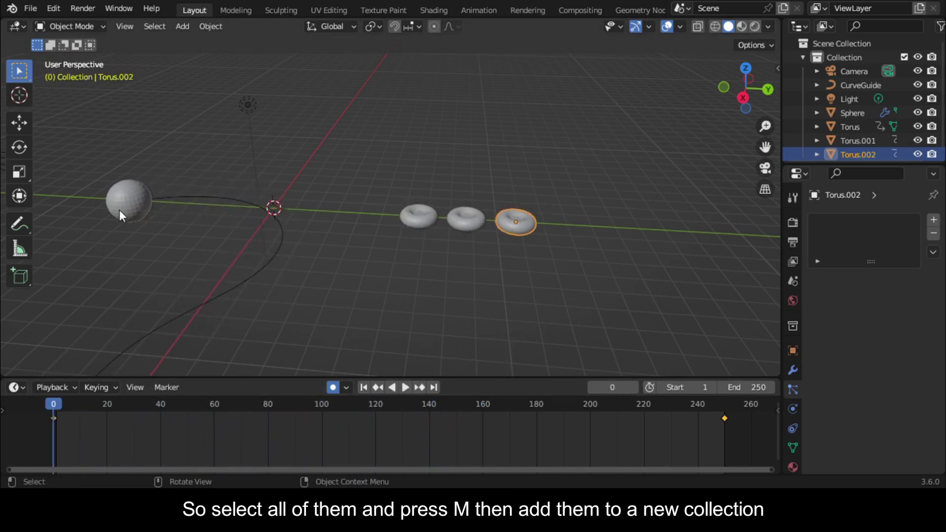
# Step: Select the three toruses and move them to a new collection named cells
pyautogui.click(143, 209)
pyautogui.scroll(4, 424, 197)
pyautogui.moveTo(765, 147); pyautogui.dragTo(773, 134)
pyautogui.scroll(-2, 408, 176)
pyautogui.moveTo(408, 177); pyautogui.dragTo(566, 238)
pyautogui.scroll(-2, 565, 237)
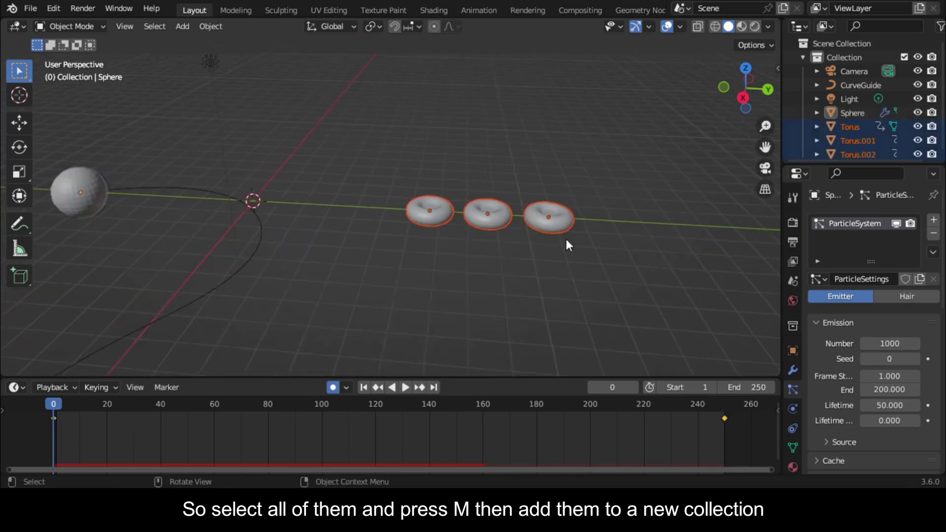
pyautogui.click(423, 212)
pyautogui.moveTo(394, 164); pyautogui.dragTo(596, 296)
pyautogui.press('m')
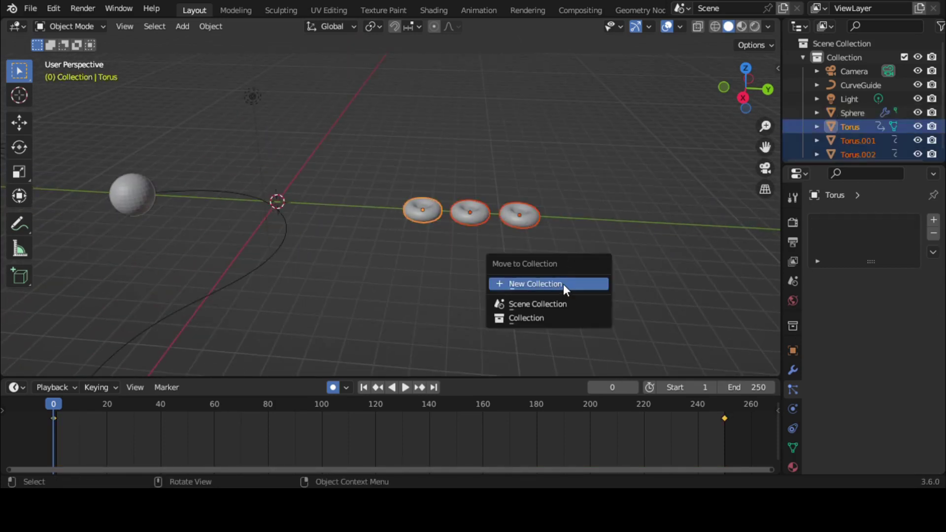
pyautogui.click(565, 284)
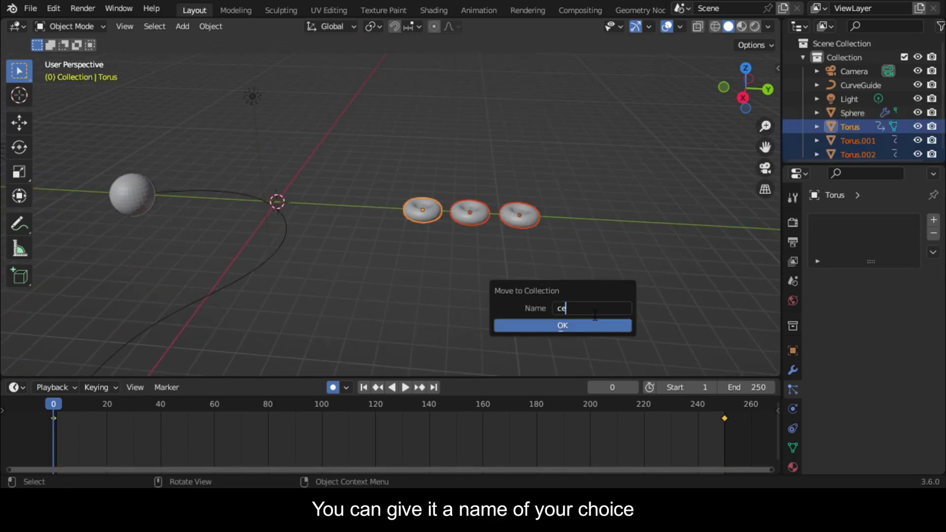
pyautogui.click(587, 325)
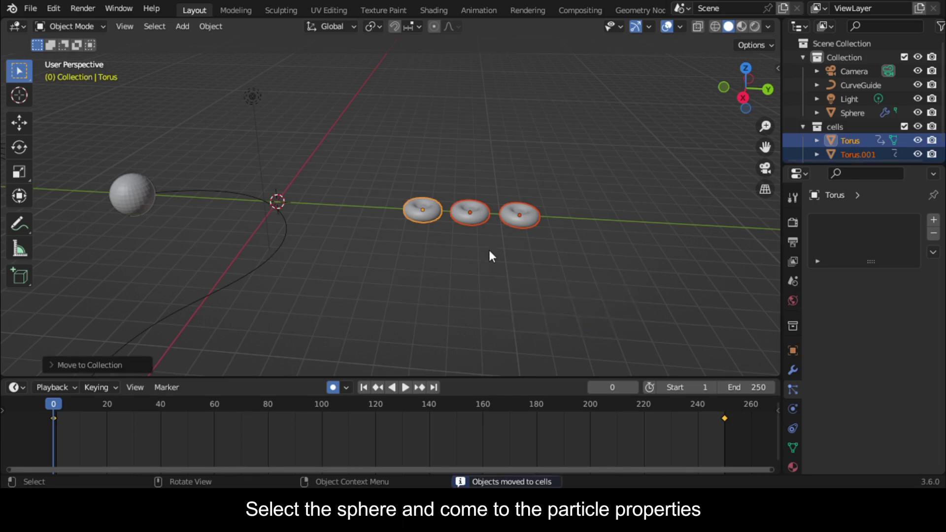
# Step: Set the sphere's particles to render as Collection, with cells as the instance collection
pyautogui.scroll(3, 509, 251)
pyautogui.scroll(-3, 509, 251)
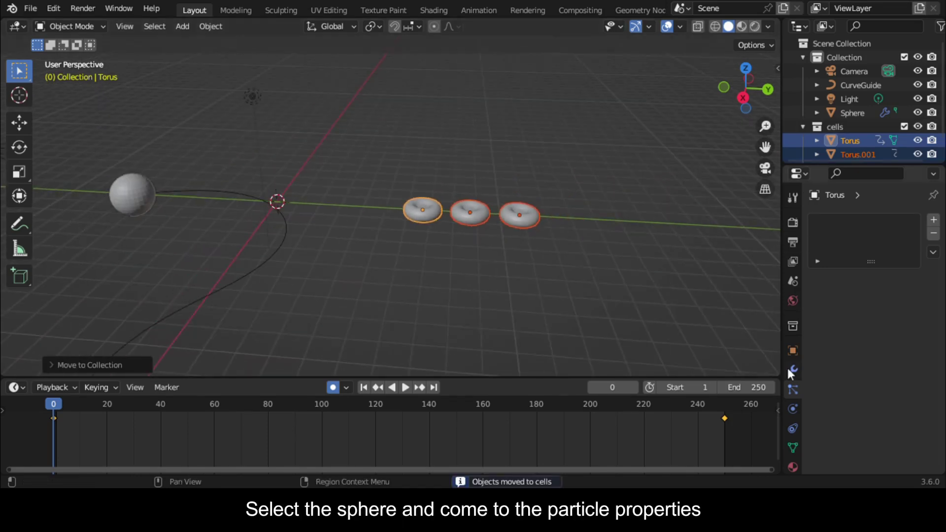
pyautogui.click(131, 193)
pyautogui.scroll(-15, 874, 357)
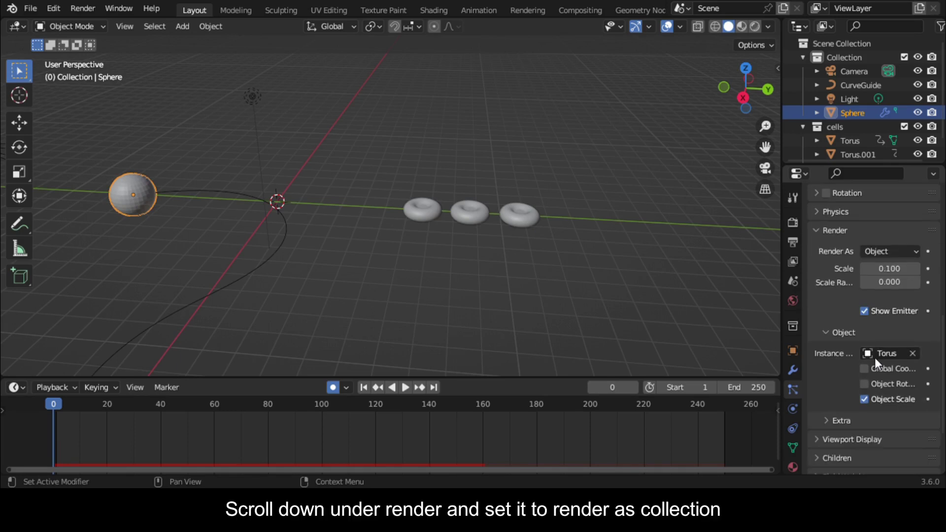
pyautogui.scroll(4, 895, 309)
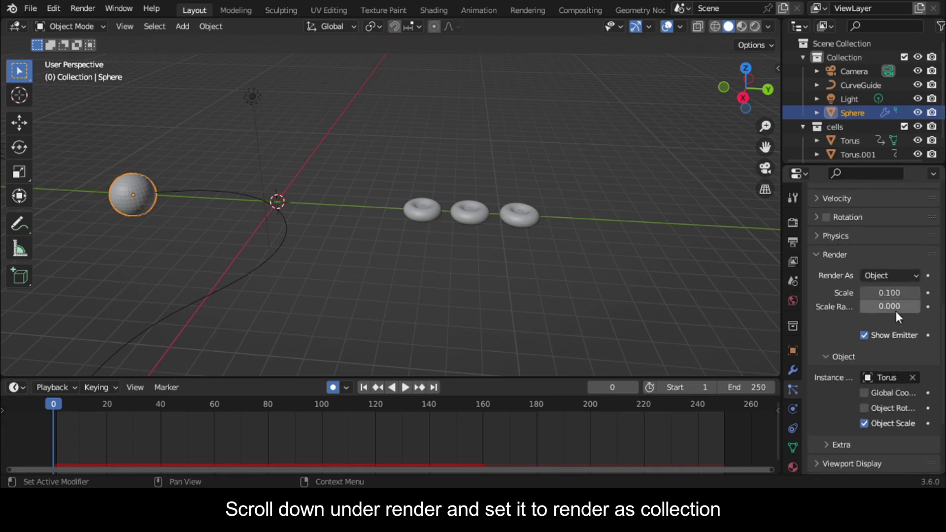
pyautogui.click(900, 274)
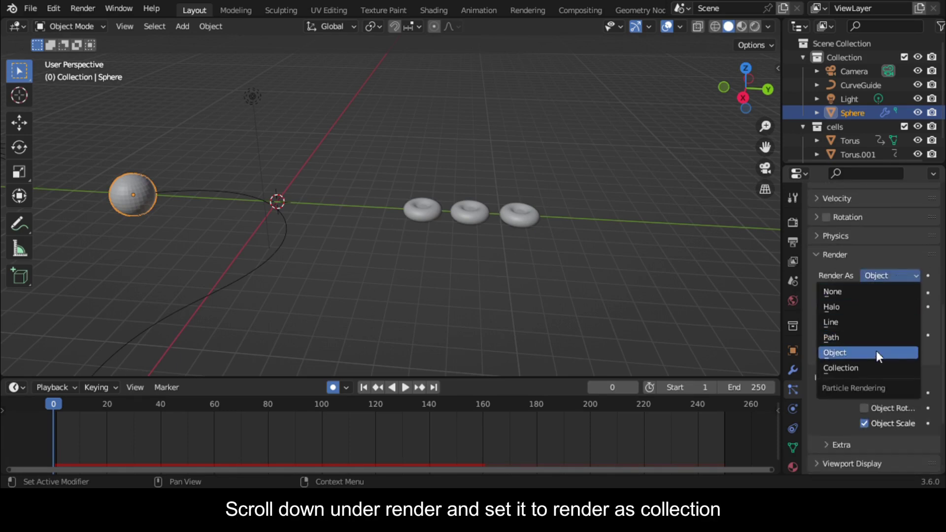
pyautogui.click(883, 367)
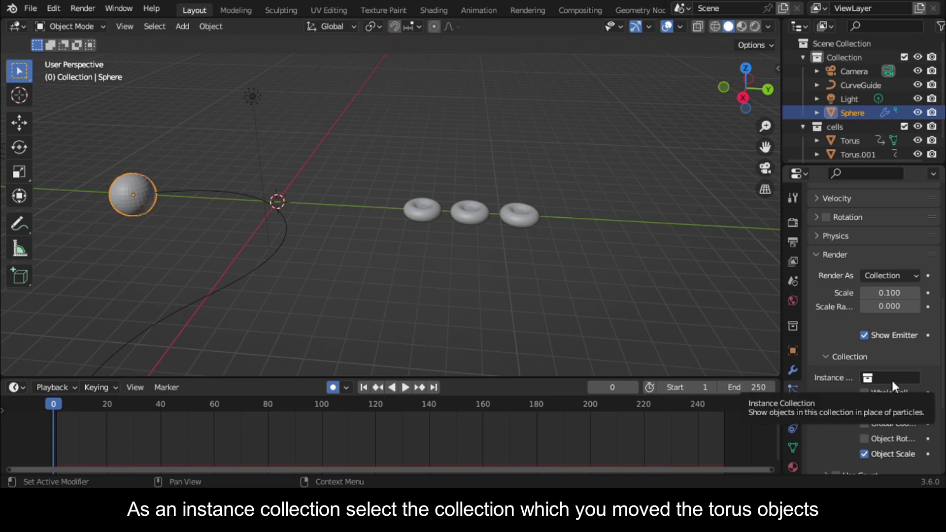
pyautogui.click(892, 378)
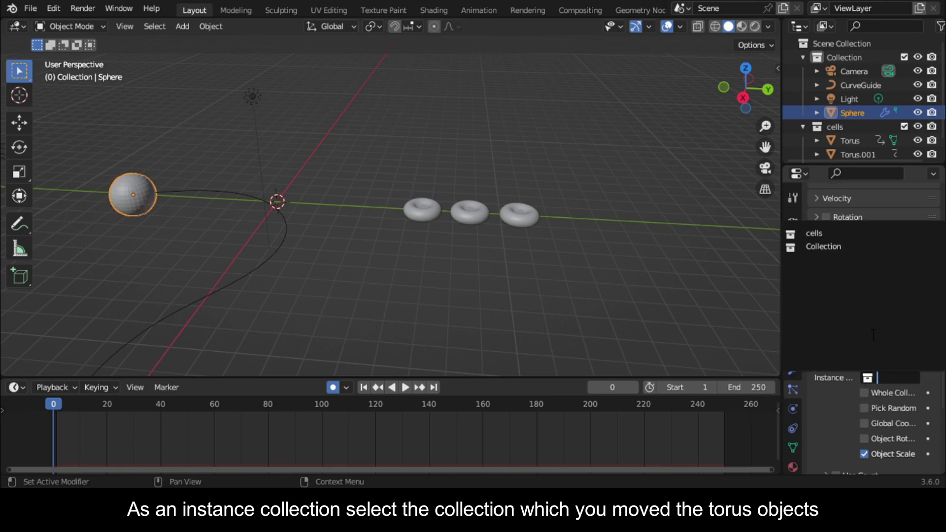
pyautogui.click(856, 236)
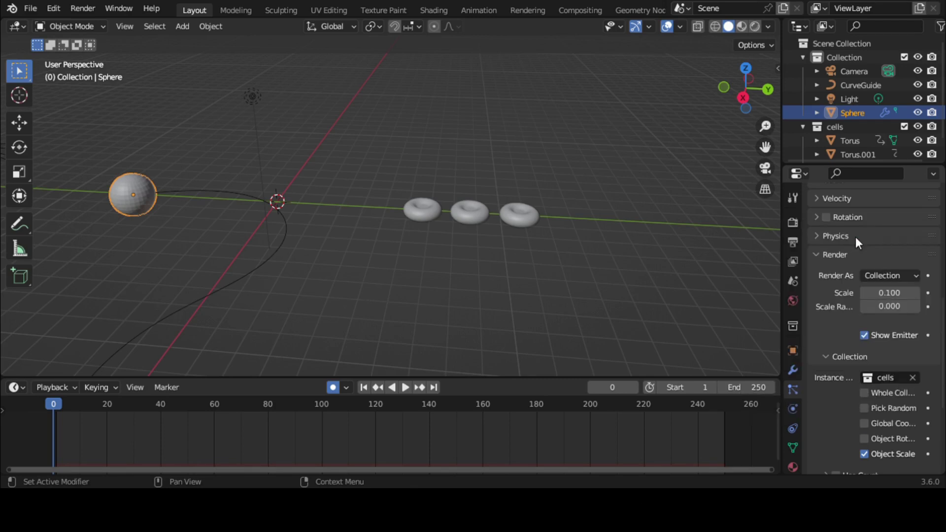
# Step: Play the animation and examine up close how the particles rotate while moving along the curve
pyautogui.press('space')
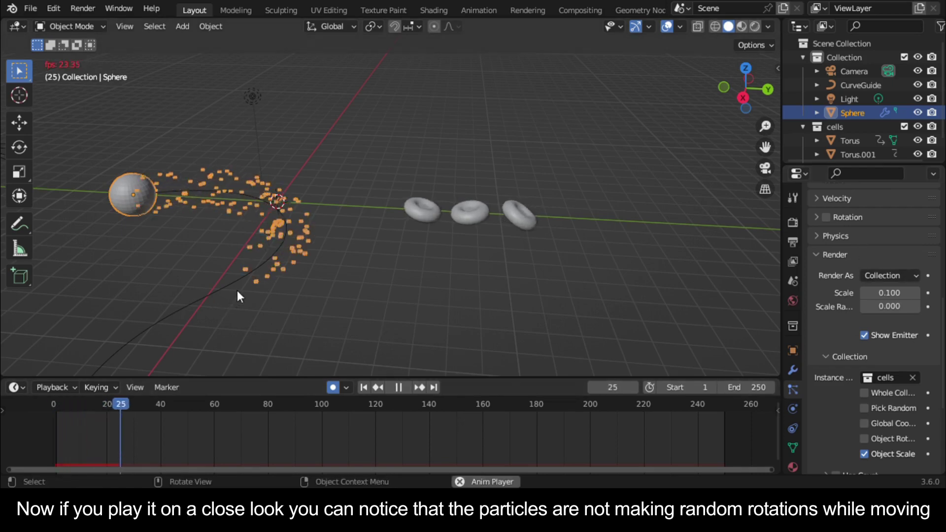
pyautogui.press('space')
pyautogui.scroll(6, 239, 290)
pyautogui.scroll(-1, 243, 278)
pyautogui.moveTo(765, 146); pyautogui.dragTo(909, 113)
pyautogui.scroll(2, 480, 249)
pyautogui.scroll(-2, 460, 263)
pyautogui.scroll(3, 459, 265)
pyautogui.press('space')
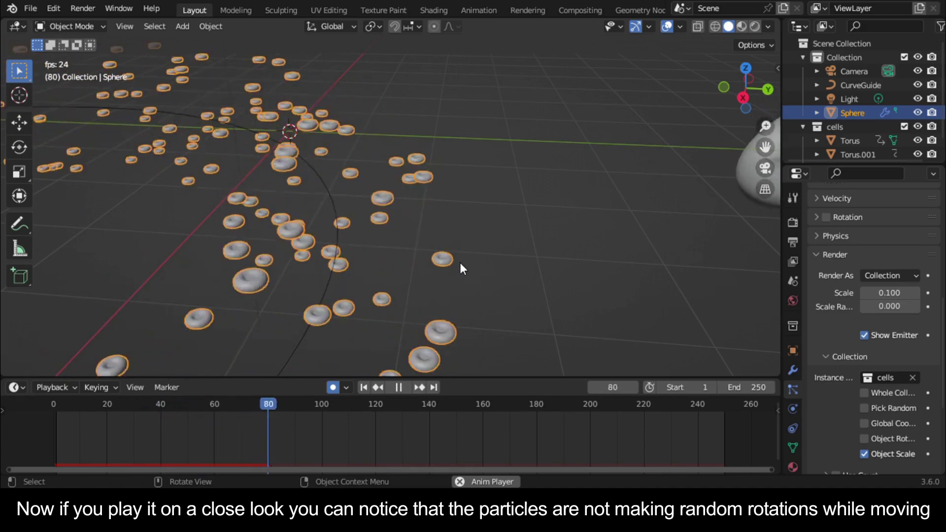
# Step: Enable Object Rotation for the cells instance collection in the sphere's particle render settings
pyautogui.press('space')
pyautogui.scroll(-3, 441, 282)
pyautogui.press('space')
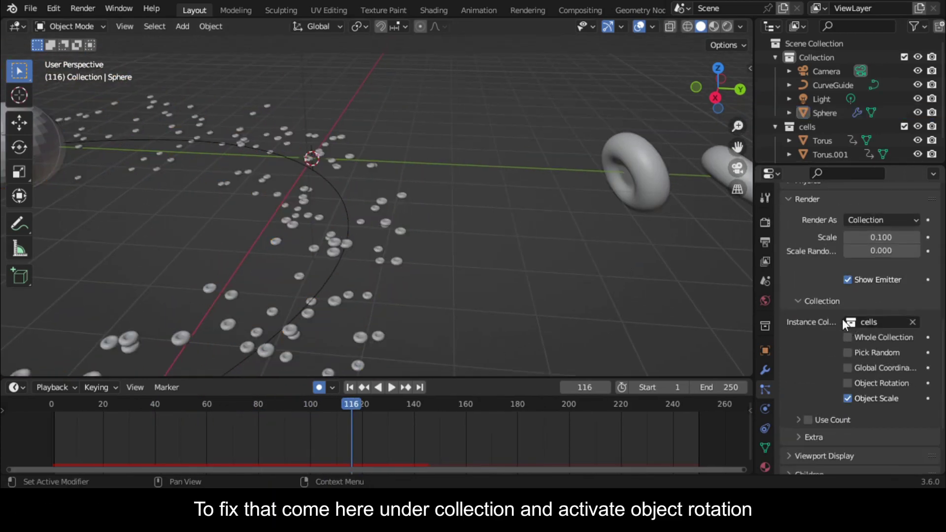
pyautogui.click(847, 383)
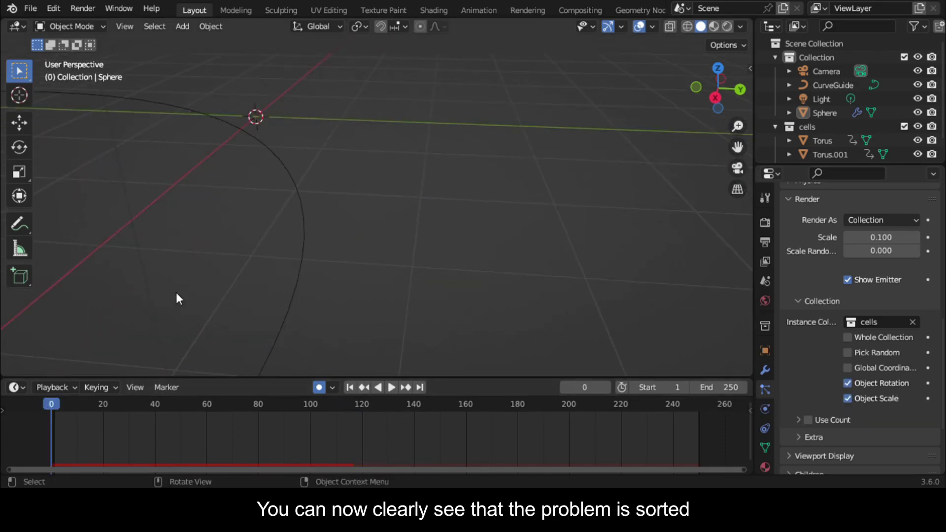
pyautogui.moveTo(715, 91); pyautogui.dragTo(729, 129)
# Step: Enable Use Count for the cells collection and set the counts to 2 for Torus and 3 for Torus.002
pyautogui.scroll(-2, 844, 403)
pyautogui.click(798, 364)
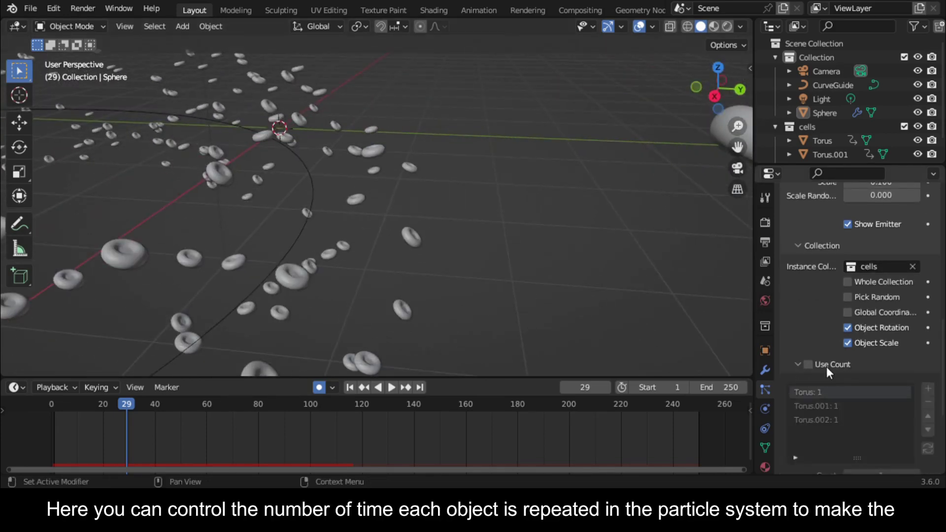
pyautogui.click(808, 364)
pyautogui.scroll(-4, 838, 358)
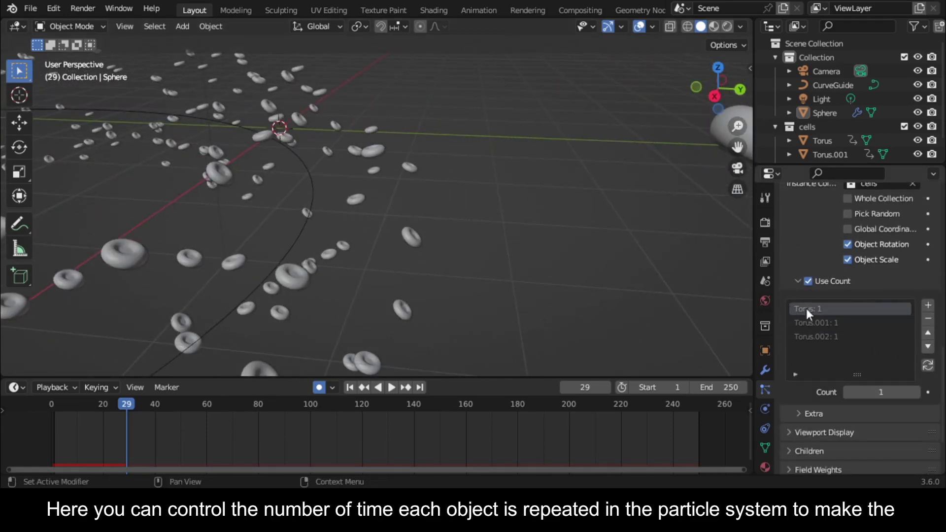
pyautogui.click(915, 392)
pyautogui.click(811, 336)
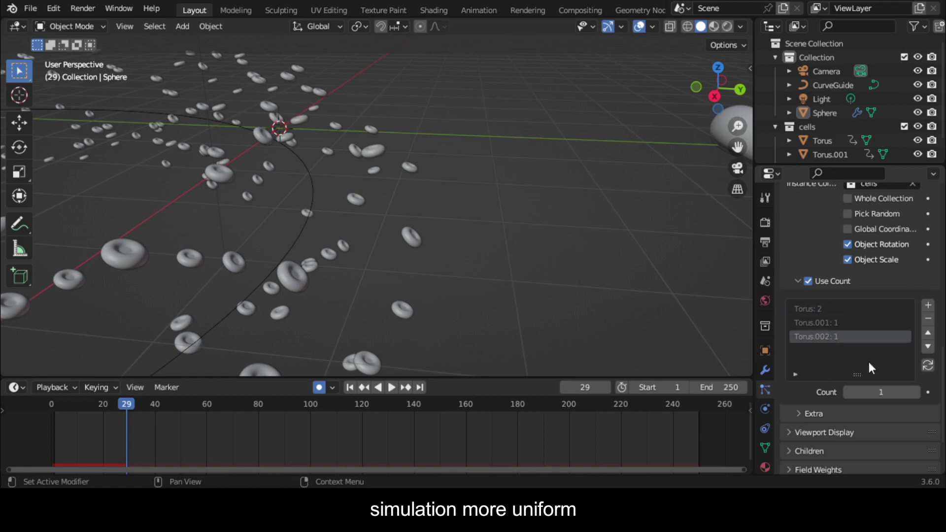
pyautogui.click(917, 393)
pyautogui.click(917, 392)
# Step: Play the animation to check the cells' rotations along the curve, and return to frame 0
pyautogui.scroll(-3, 414, 273)
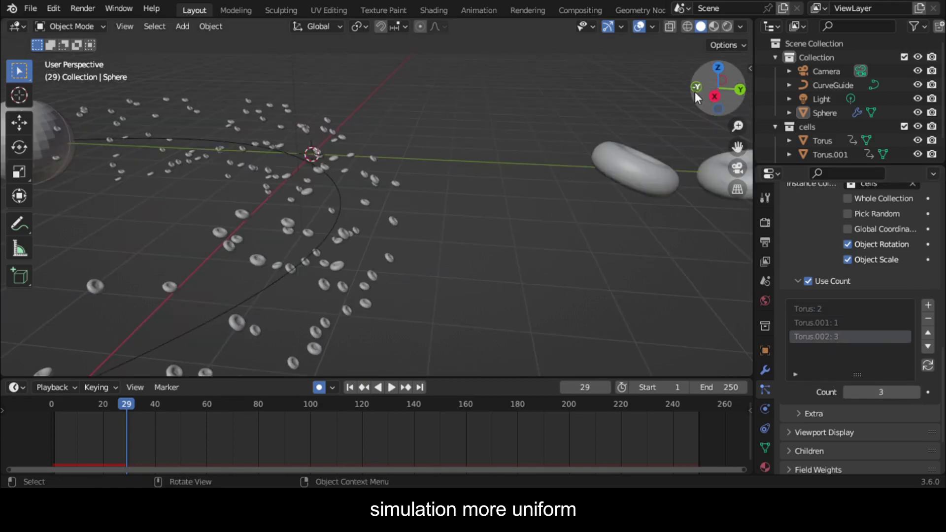
pyautogui.moveTo(697, 96)
pyautogui.mouseDown()
pyautogui.moveTo(709, 97)
pyautogui.moveTo(699, 101)
pyautogui.mouseUp()
pyautogui.press('space')
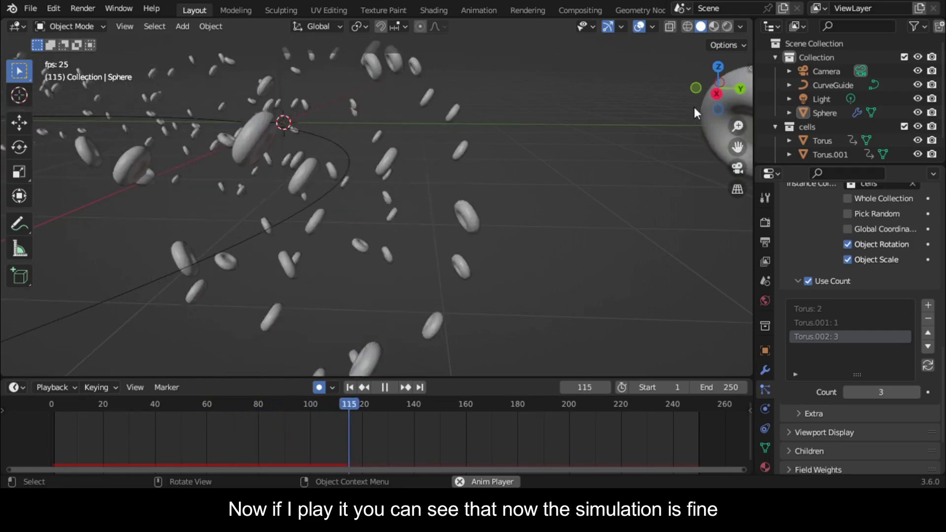
pyautogui.press('space')
pyautogui.scroll(-4, 342, 209)
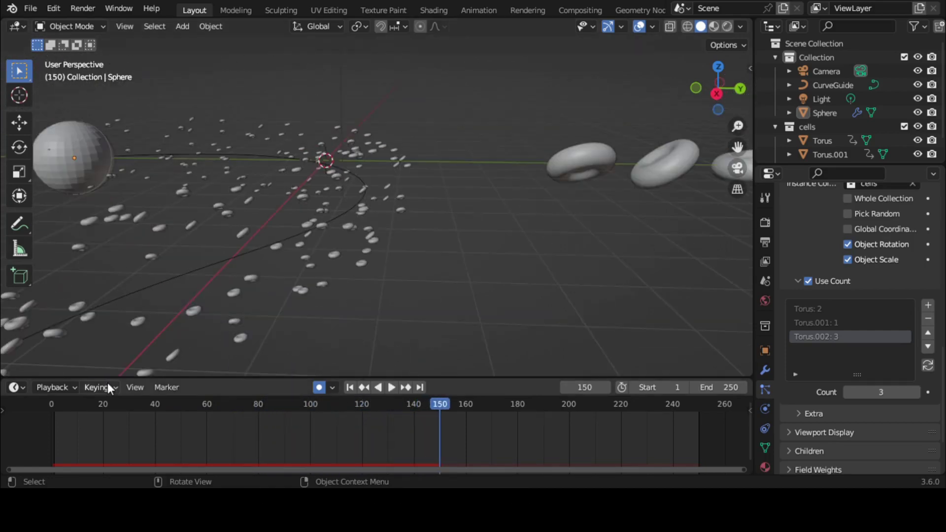
pyautogui.click(51, 404)
# Step: Add a Bezier curve at the world origin
pyautogui.scroll(-6, 231, 265)
pyautogui.click(266, 242)
pyautogui.moveTo(266, 231); pyautogui.dragTo(308, 271, button='middle')
pyautogui.scroll(3, 338, 212)
pyautogui.hotkey('shift', 'a')
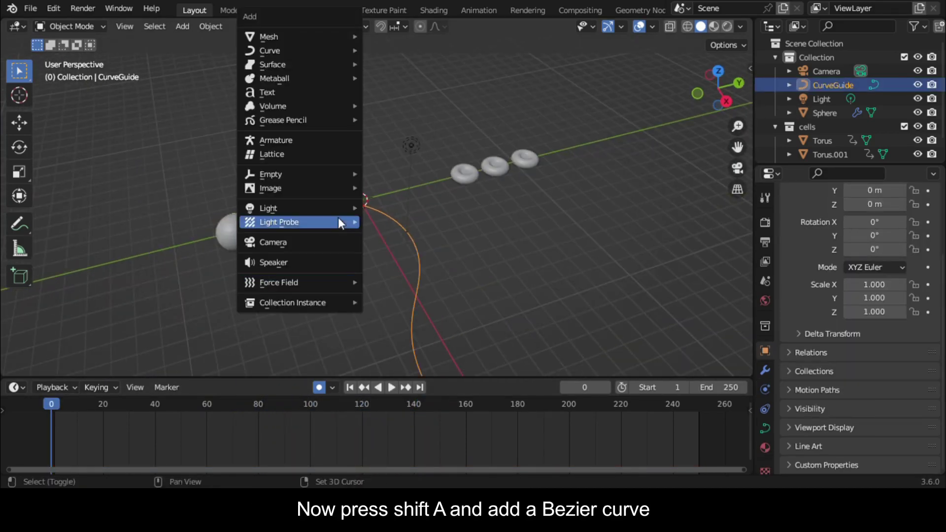
pyautogui.moveTo(308, 51)
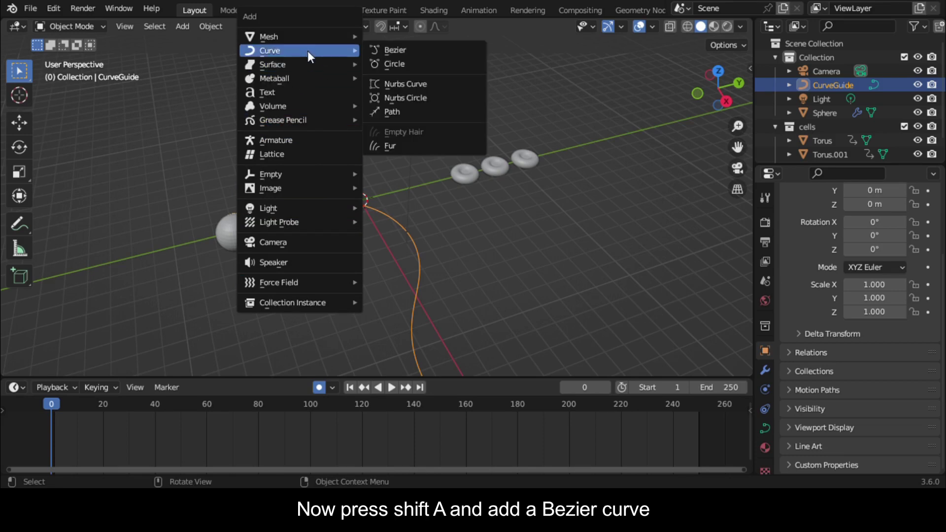
pyautogui.click(428, 55)
# Step: Switch to the top view and enter Edit Mode on the new Bezier curve
pyautogui.scroll(6, 369, 223)
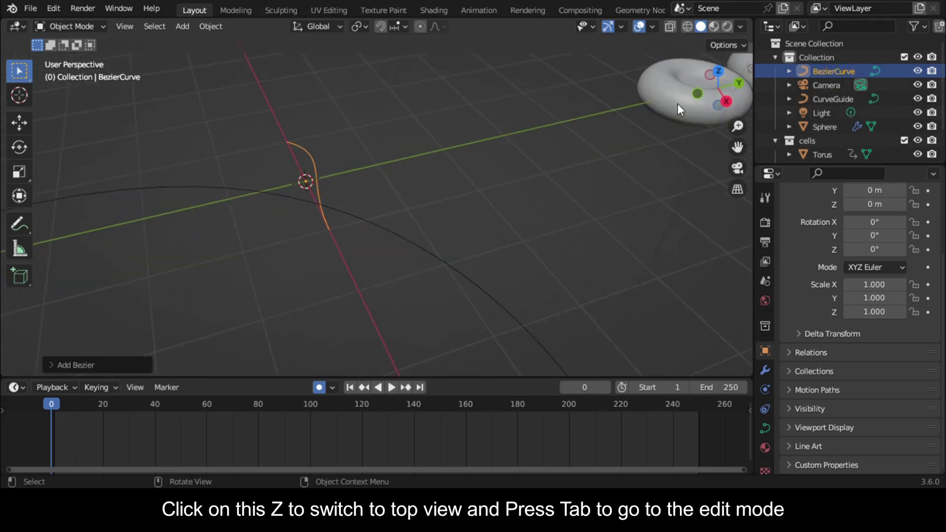
pyautogui.click(718, 71)
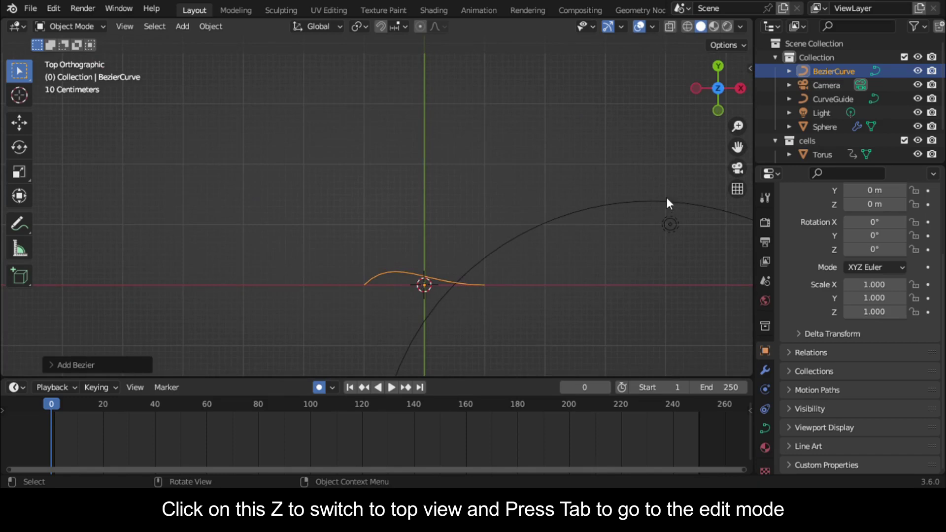
pyautogui.moveTo(738, 147); pyautogui.dragTo(737, 1)
pyautogui.scroll(-2, 464, 230)
pyautogui.press('Tab')
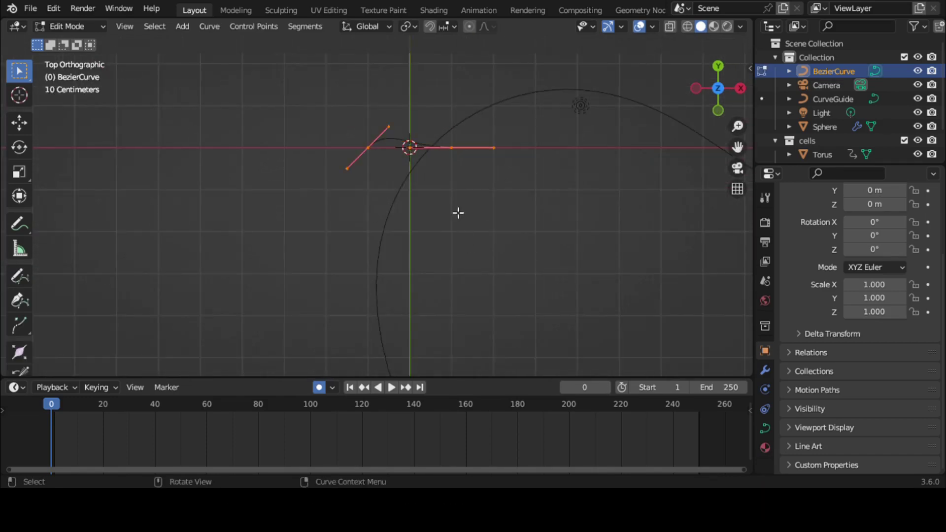
# Step: Move the Bezier curve's first control point onto the sphere and adjust its handle to follow the curve guide
pyautogui.click(375, 159)
pyautogui.scroll(-4, 434, 201)
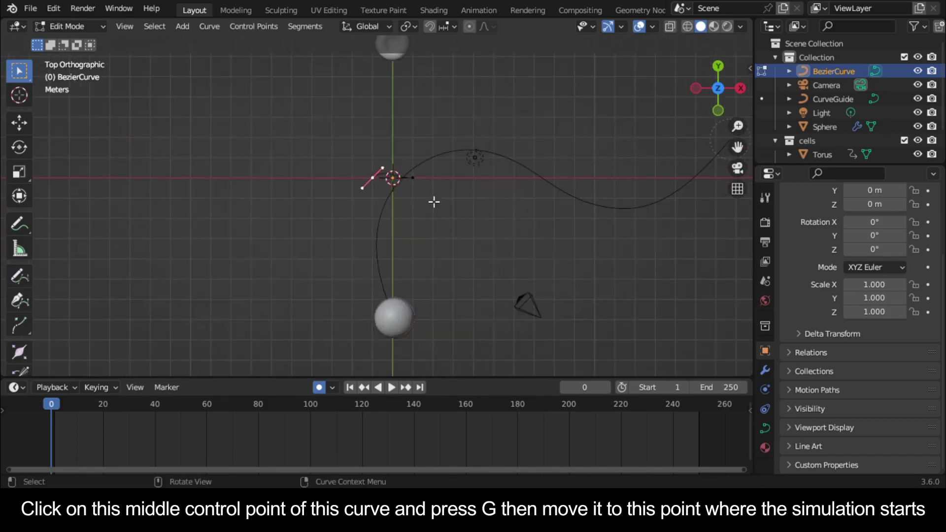
pyautogui.moveTo(737, 147); pyautogui.dragTo(728, 39)
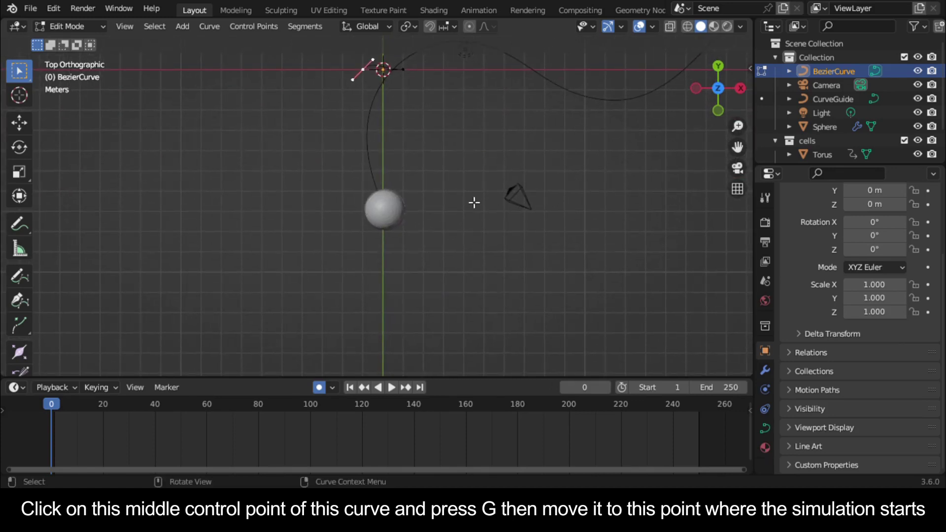
pyautogui.press('g')
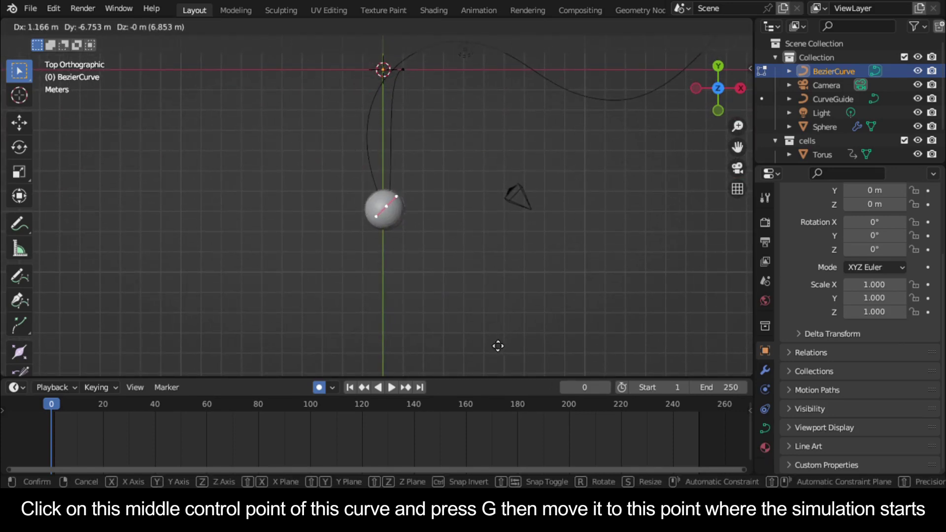
pyautogui.click(498, 347)
pyautogui.click(400, 198)
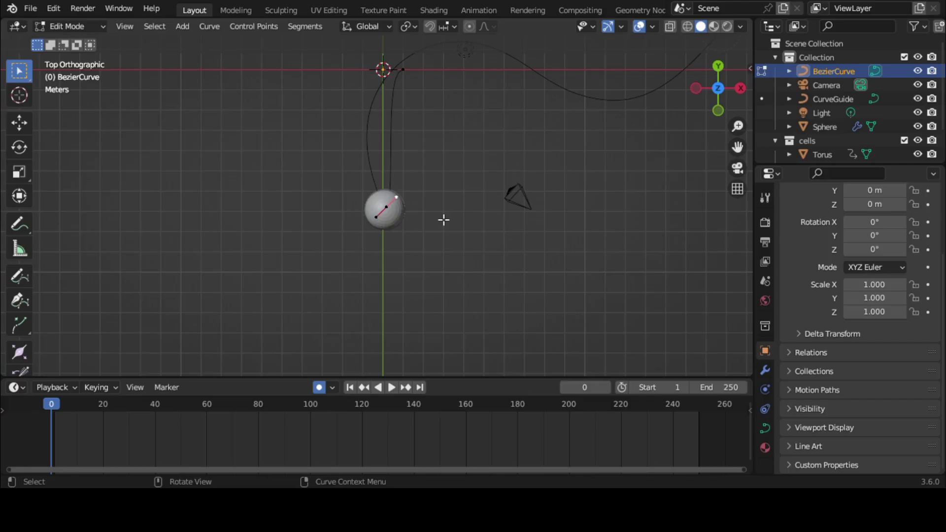
pyautogui.press('g')
pyautogui.click(414, 207)
# Step: Move the curve's other control point onto the guide between the sphere and the origin, and angle its handle along the guide
pyautogui.click(410, 77)
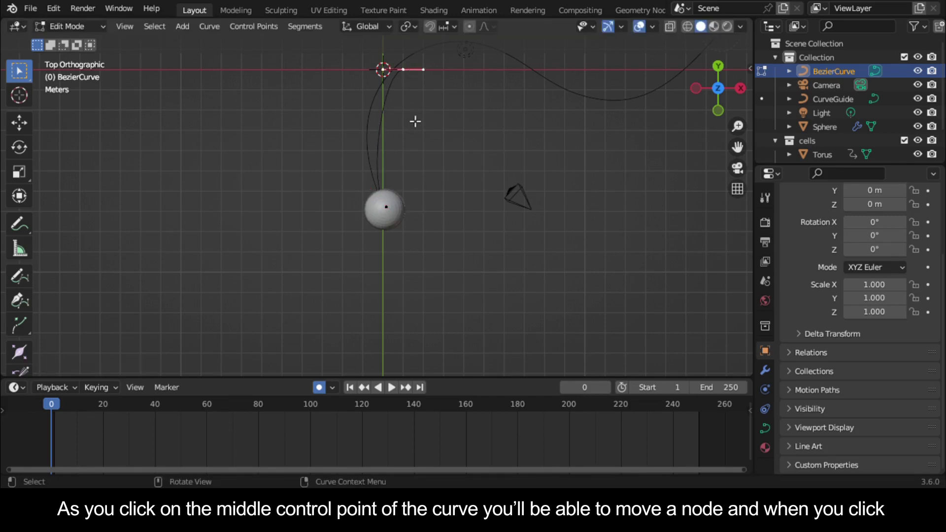
pyautogui.press('g')
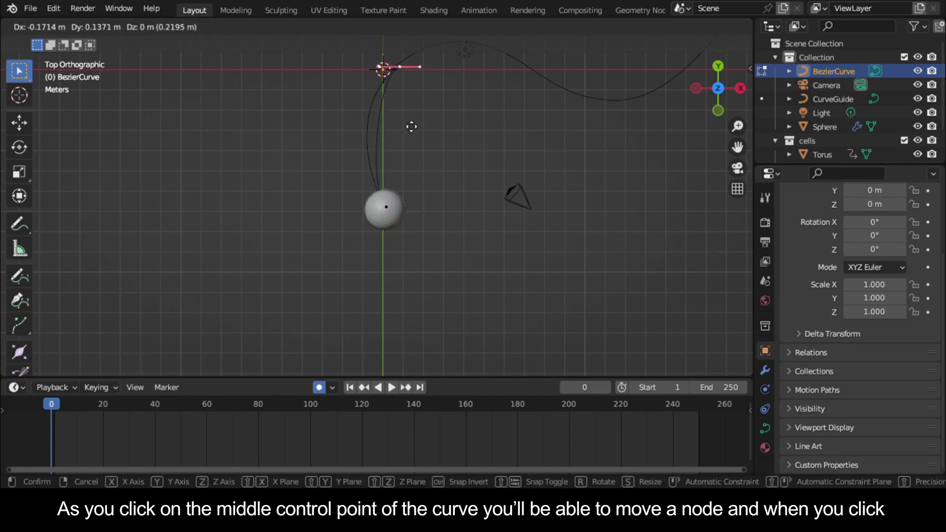
pyautogui.click(389, 166)
pyautogui.click(400, 114)
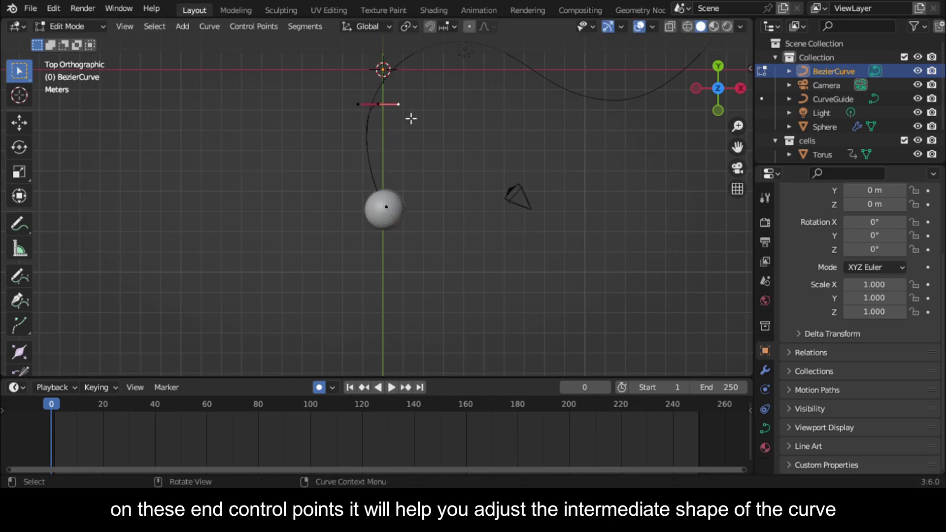
pyautogui.press('g')
pyautogui.click(394, 112)
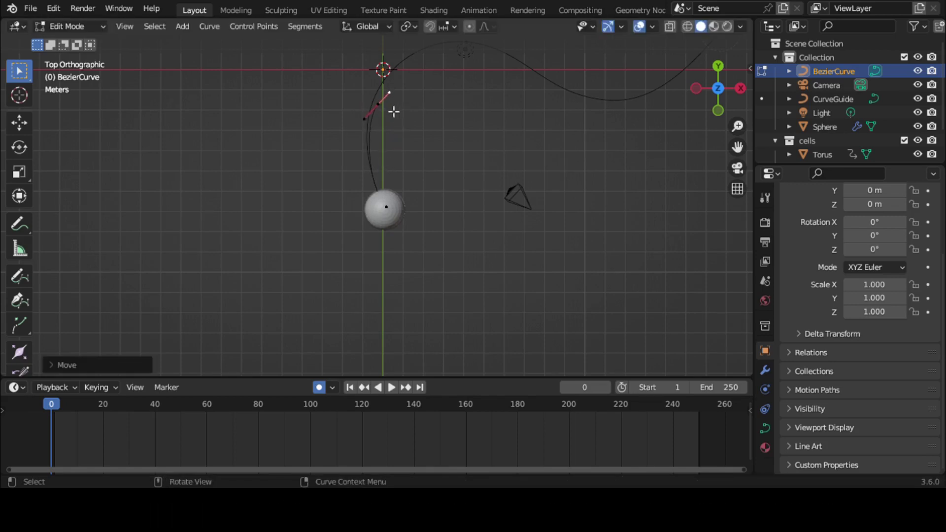
# Step: Extrude the Bezier curve from its last control point, placing new points at the guide's crest, trough and far end
pyautogui.click(391, 113)
pyautogui.press('e')
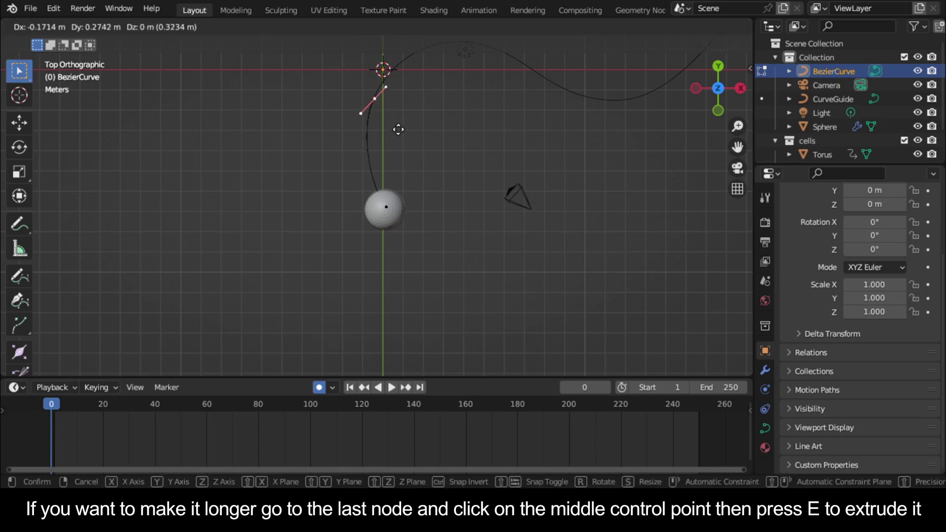
pyautogui.click(398, 130)
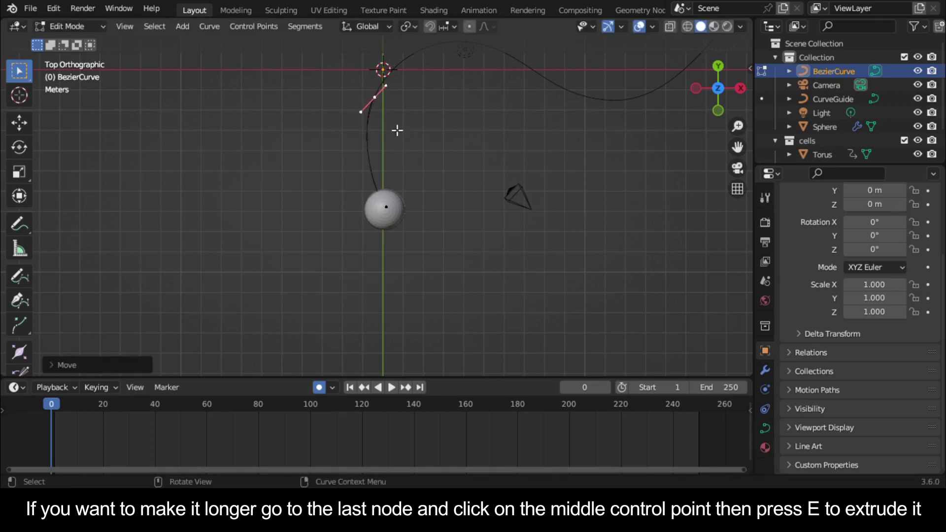
pyautogui.press('e')
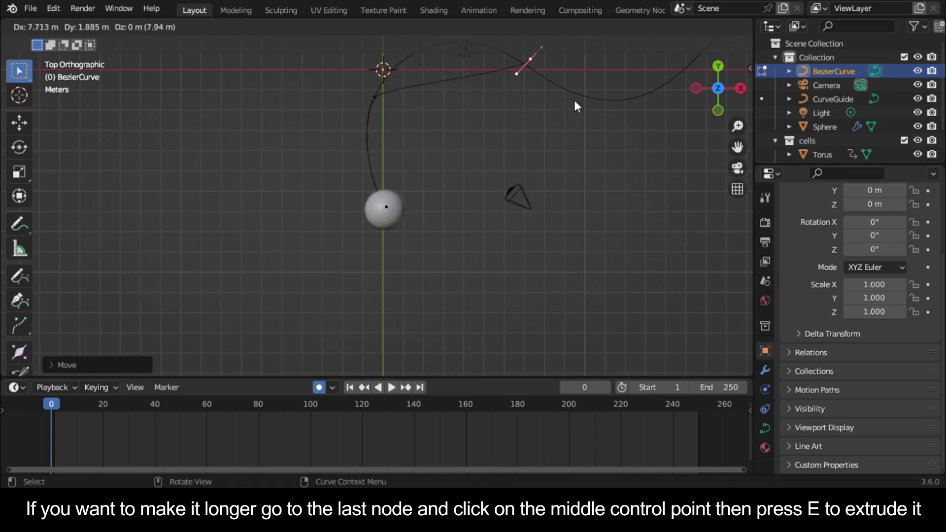
pyautogui.click(501, 85)
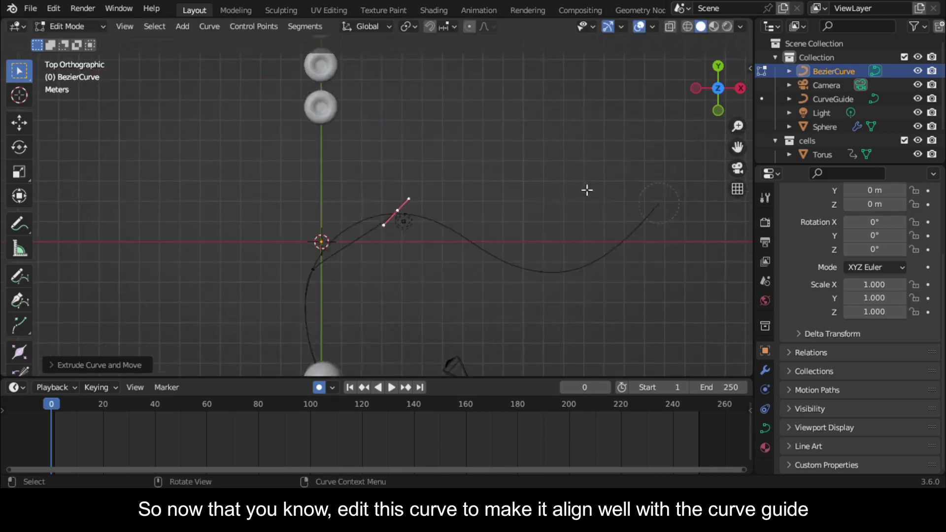
pyautogui.press('g')
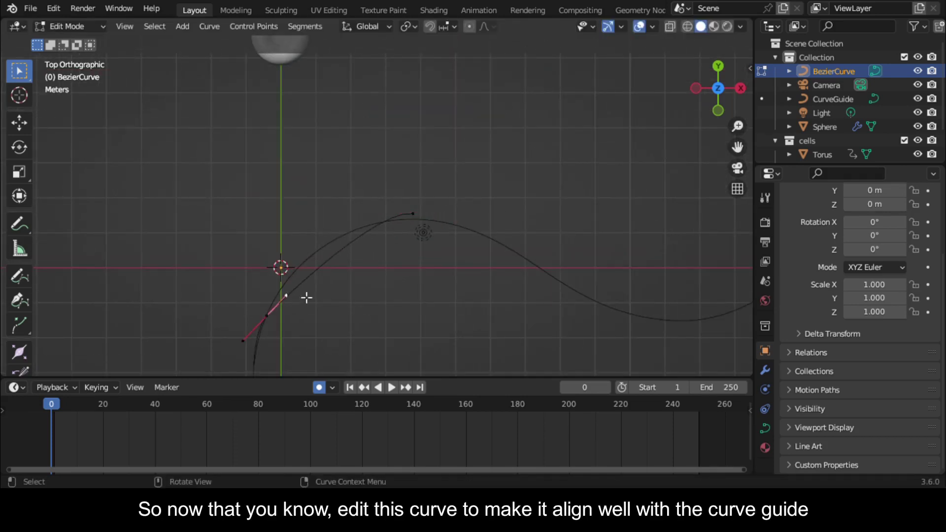
pyautogui.click(413, 245)
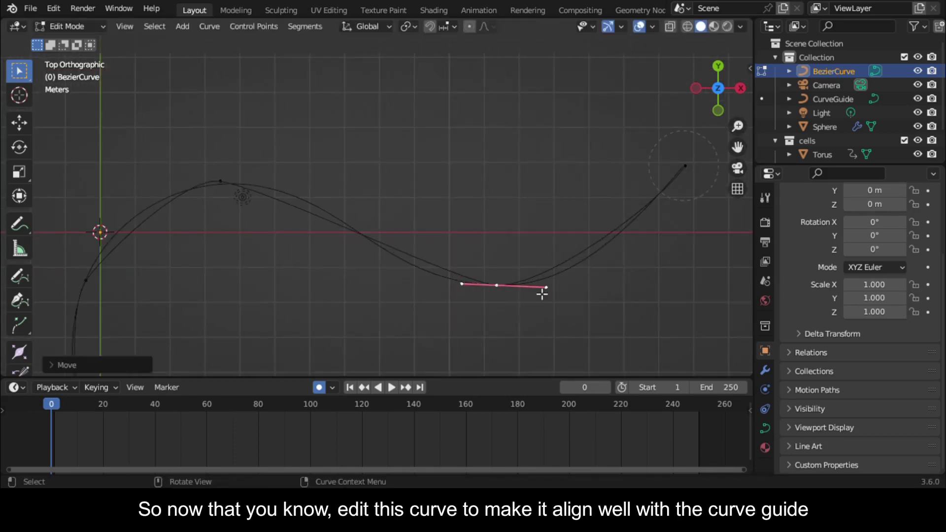
# Step: Adjust the handles at the curve's trough and crest until it aligns with the curve guide, and return to Object Mode
pyautogui.click(546, 287)
pyautogui.press('g')
pyautogui.click(461, 284)
pyautogui.press('g')
pyautogui.click(220, 181)
pyautogui.press('g')
pyautogui.click(374, 200)
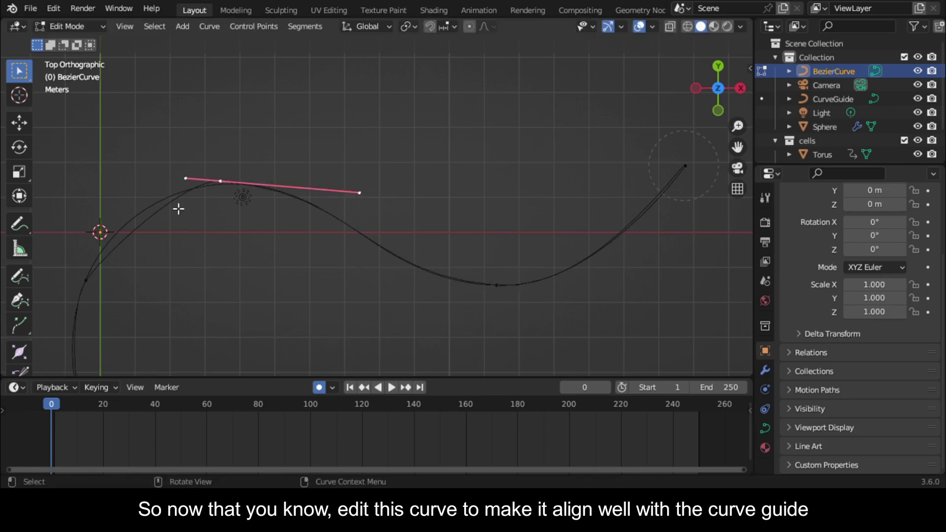
pyautogui.click(86, 280)
pyautogui.scroll(-3, 205, 237)
pyautogui.press('Tab')
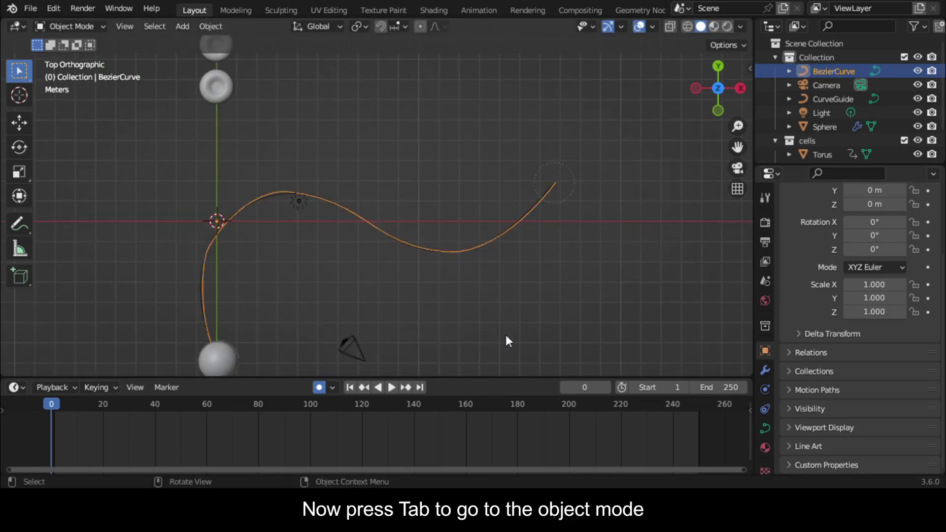
# Step: Convert the Bezier curve to a mesh
pyautogui.scroll(2, 506, 337)
pyautogui.moveTo(710, 95); pyautogui.dragTo(700, 113)
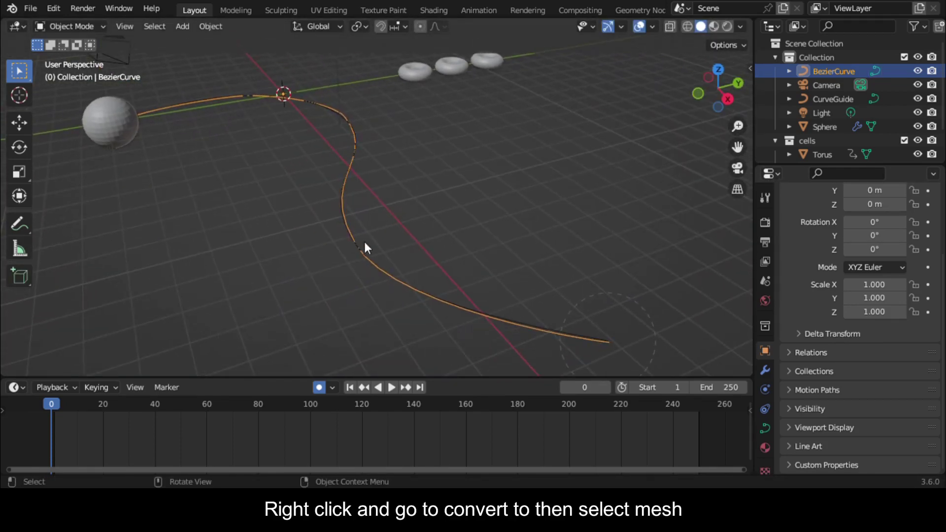
pyautogui.rightClick(361, 239)
pyautogui.moveTo(352, 271)
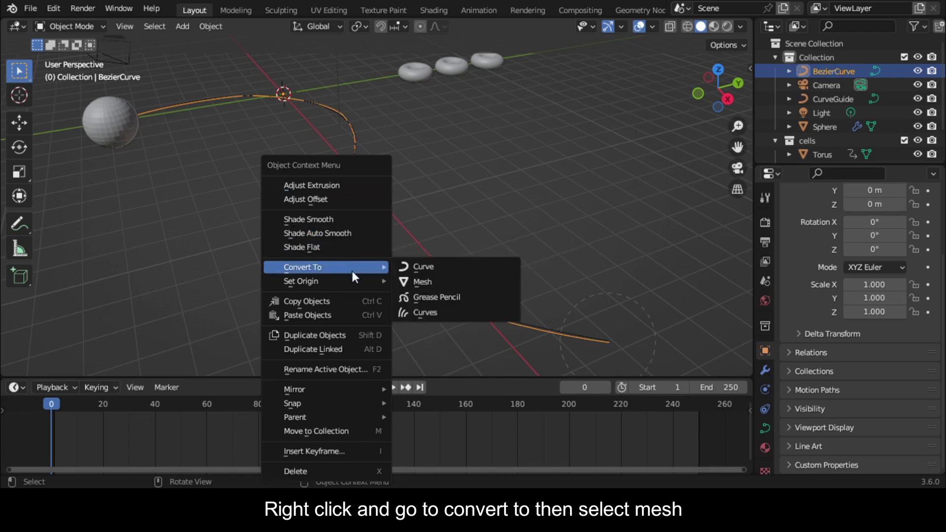
pyautogui.click(441, 282)
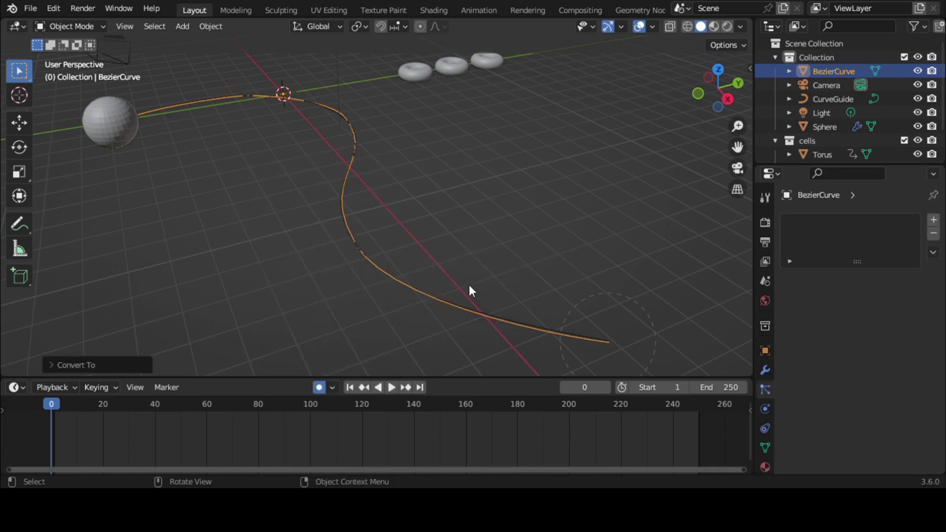
# Step: Add a Skin modifier to the converted curve mesh
pyautogui.click(764, 371)
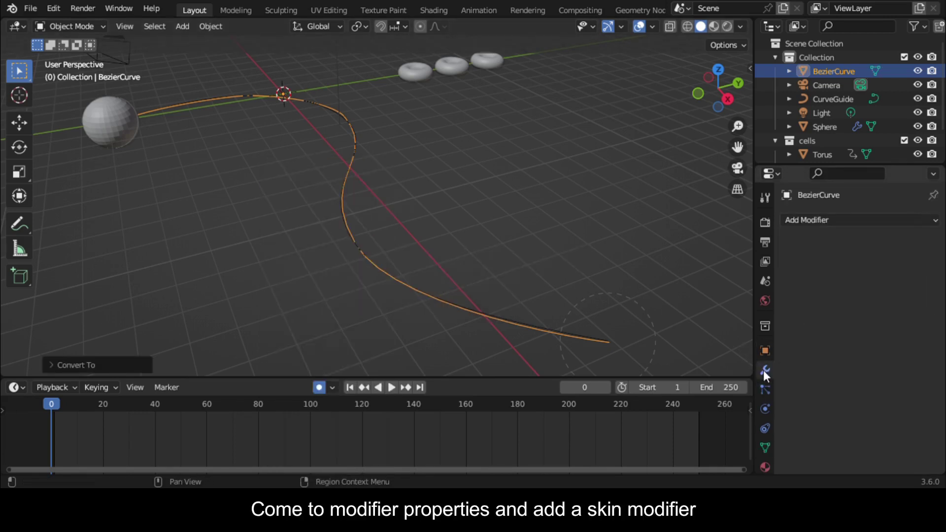
pyautogui.click(853, 220)
pyautogui.click(709, 441)
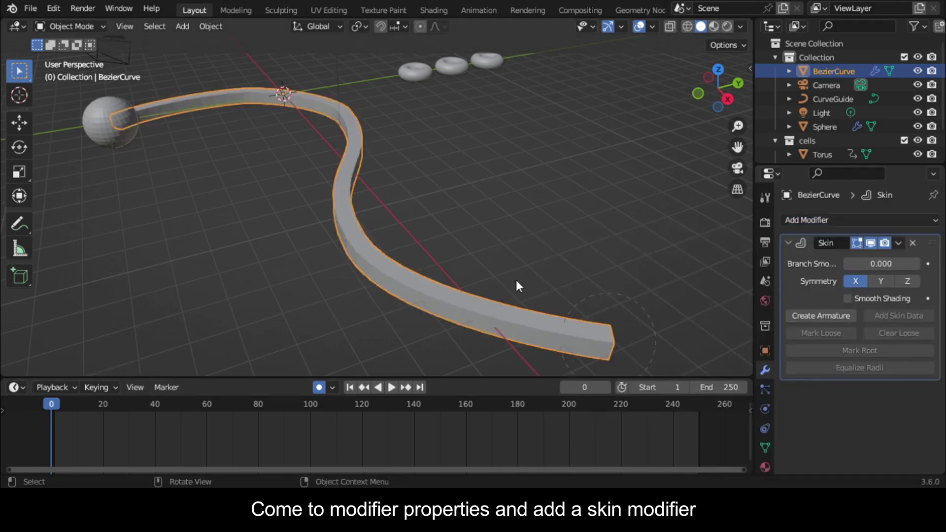
# Step: Enlarge the skin along the whole curve mesh until it just covers the sphere, and return to Object Mode
pyautogui.press('Tab')
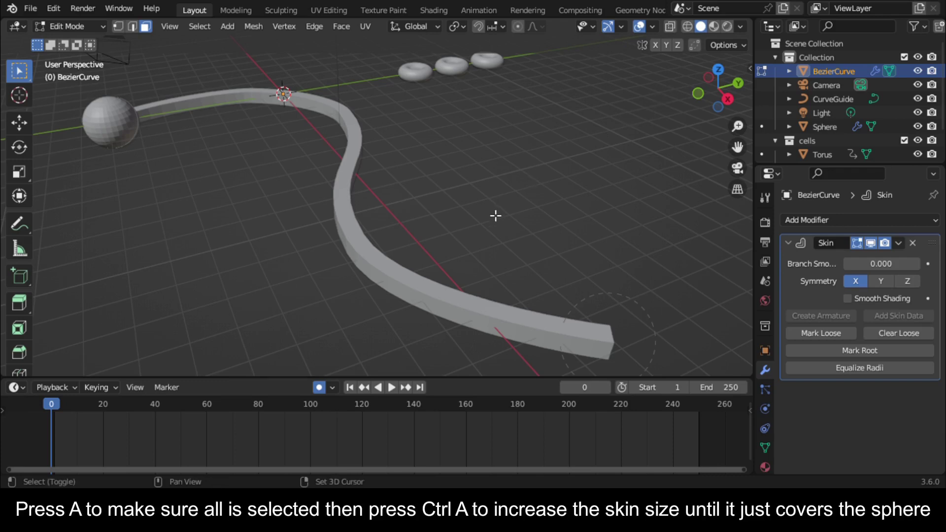
pyautogui.hotkey('ctrl', 'a')
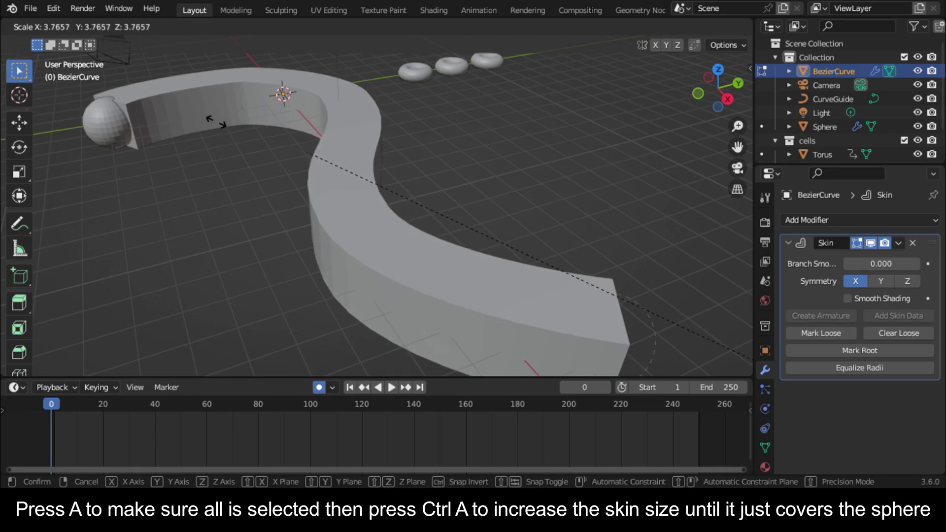
pyautogui.click(249, 146)
pyautogui.scroll(-3, 249, 148)
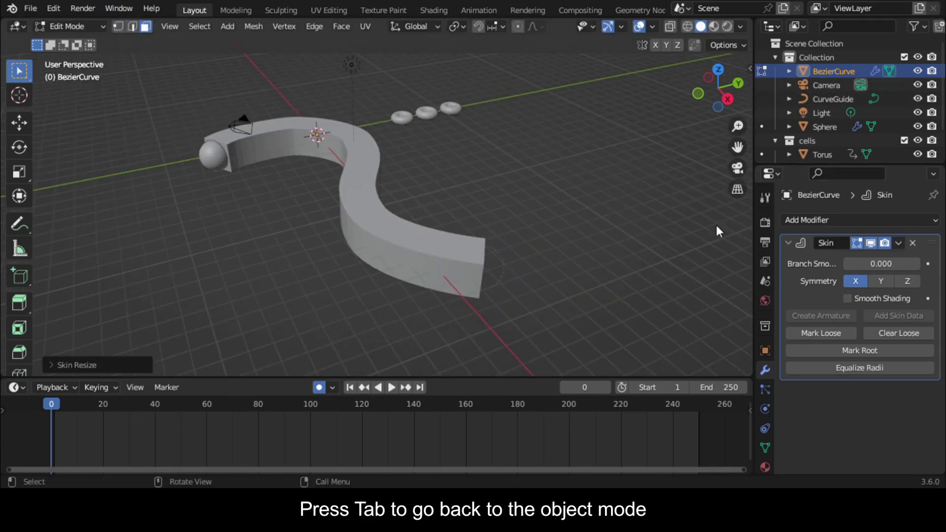
pyautogui.press('Tab')
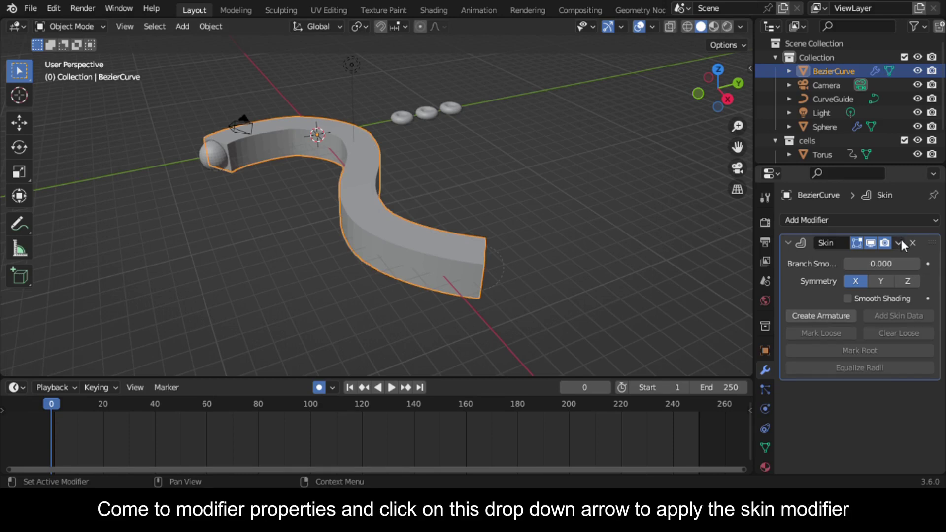
# Step: Apply the Skin modifier, and add a Subdivision Surface modifier with 2 viewport levels to the vessel
pyautogui.click(900, 243)
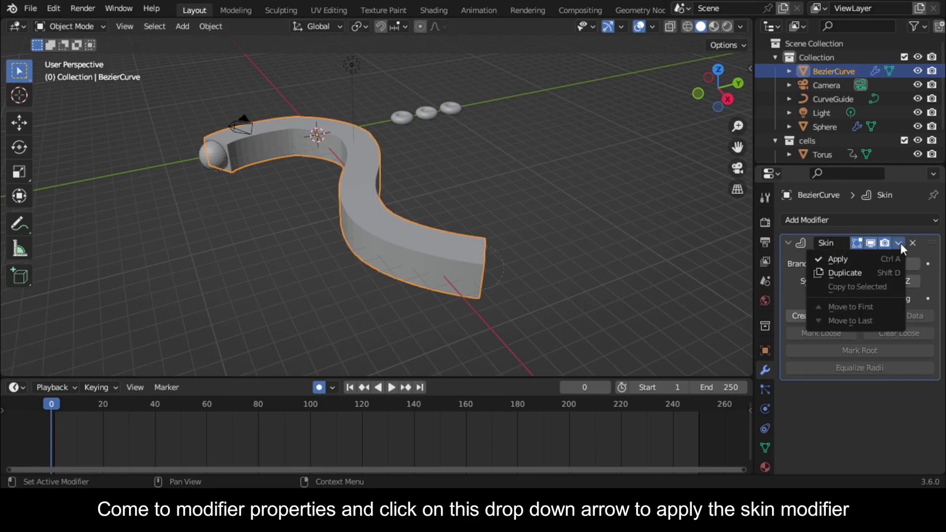
pyautogui.click(883, 263)
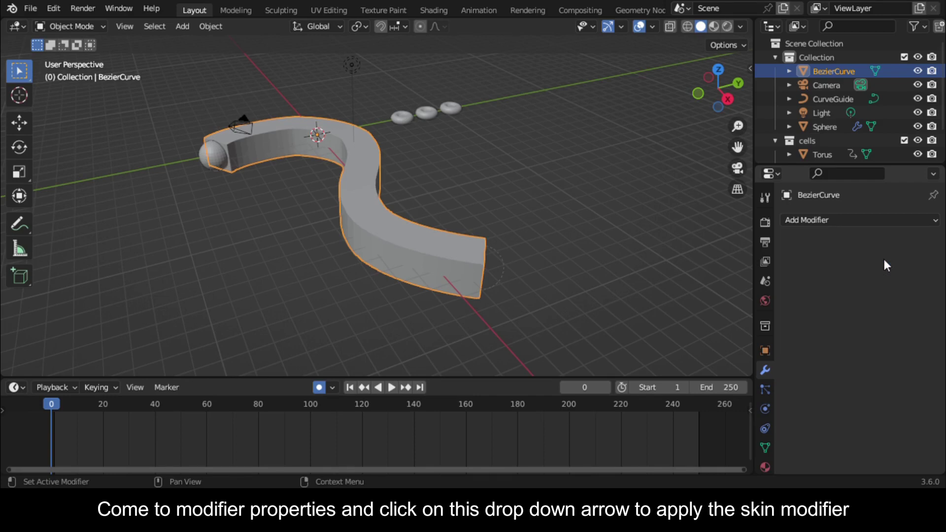
pyautogui.click(882, 221)
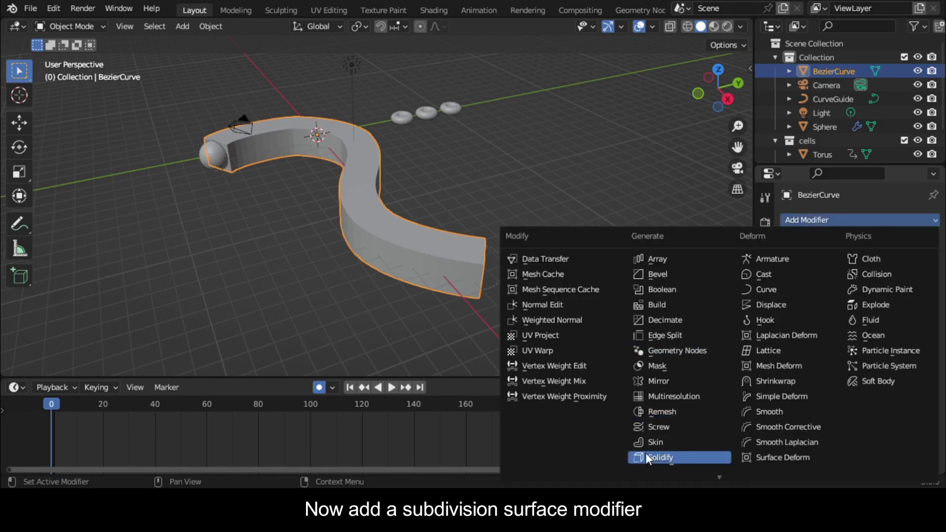
pyautogui.scroll(-1, 654, 418)
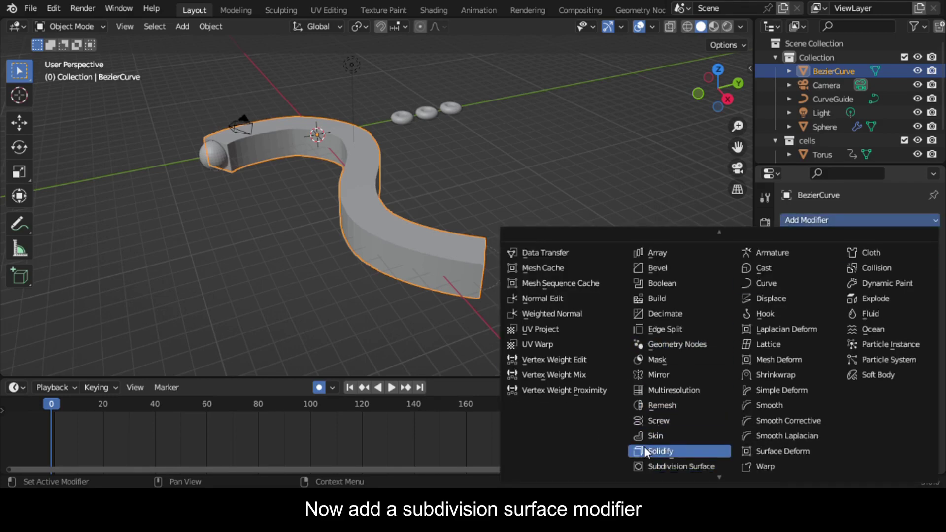
pyautogui.click(656, 466)
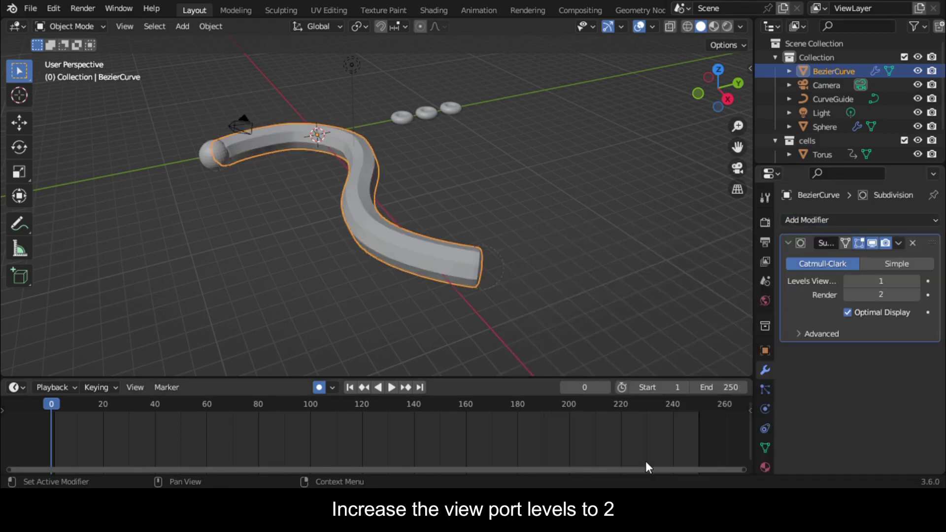
pyautogui.click(915, 281)
# Step: Delete the vessel's end face at the end away from the sphere
pyautogui.scroll(3, 471, 269)
pyautogui.moveTo(718, 89); pyautogui.dragTo(545, 49)
pyautogui.press('Tab')
pyautogui.click(168, 272)
pyautogui.press('Delete')
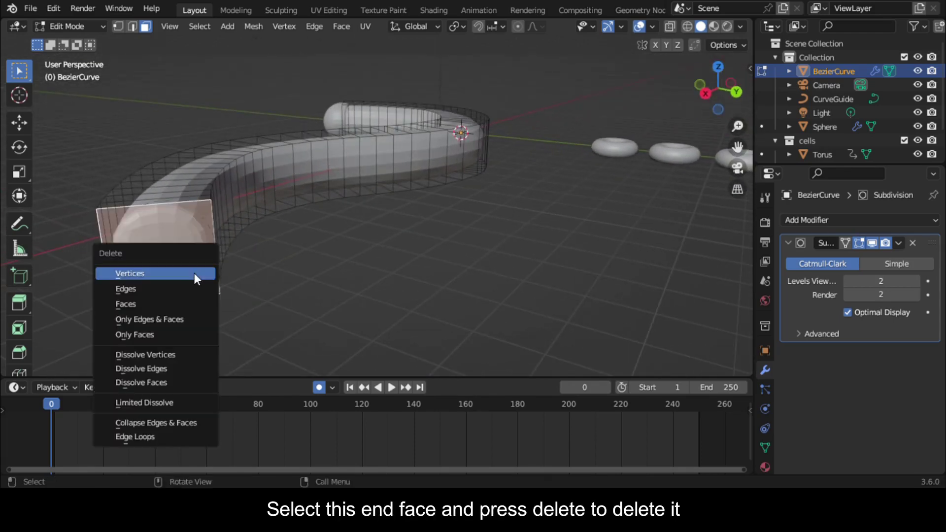
pyautogui.click(171, 309)
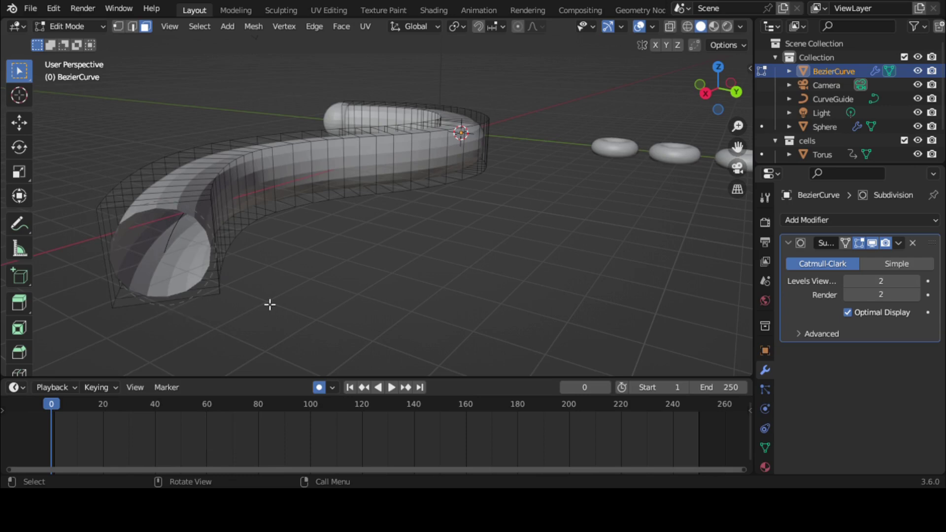
# Step: Delete the vessel's end face at the sphere end, and return to Object Mode
pyautogui.moveTo(718, 91); pyautogui.dragTo(850, 113)
pyautogui.scroll(3, 172, 302)
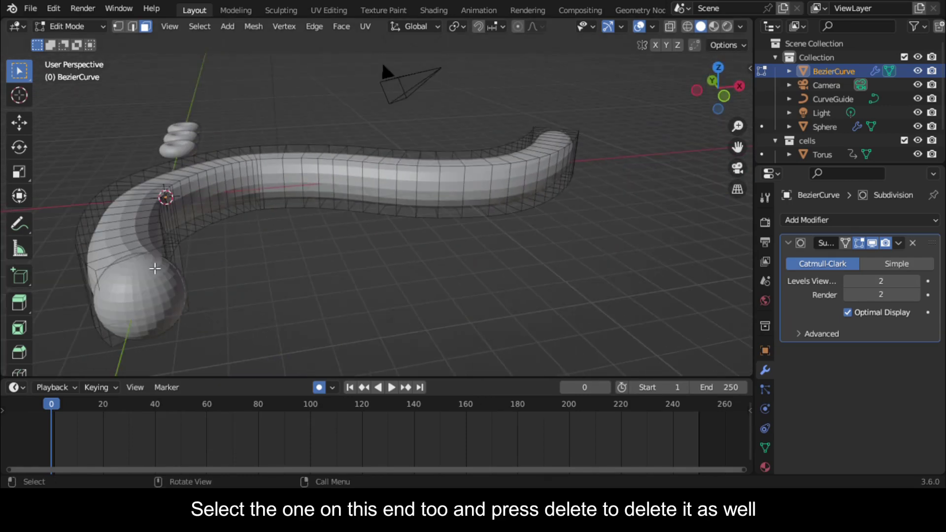
pyautogui.click(155, 268)
pyautogui.press('Delete')
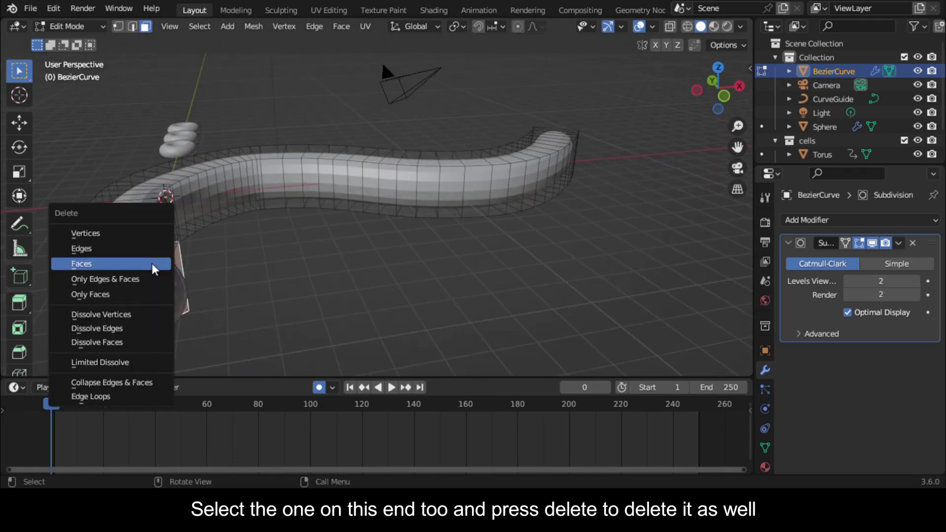
pyautogui.click(120, 264)
pyautogui.moveTo(716, 93); pyautogui.dragTo(736, 81)
pyautogui.press('Tab')
# Step: Raise the vessel's subdivision viewport levels to 3
pyautogui.scroll(3, 370, 212)
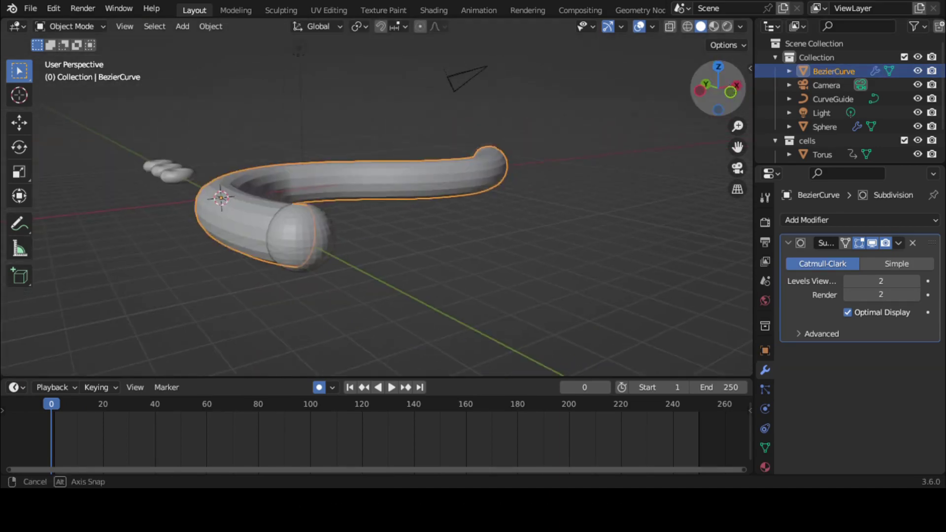
pyautogui.moveTo(718, 87); pyautogui.dragTo(700, 92)
pyautogui.click(916, 281)
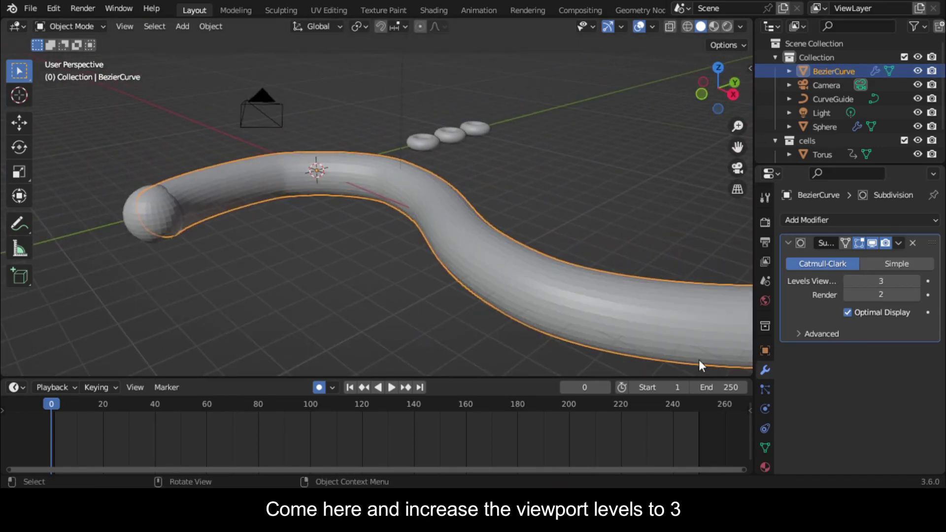
pyautogui.scroll(-3, 541, 255)
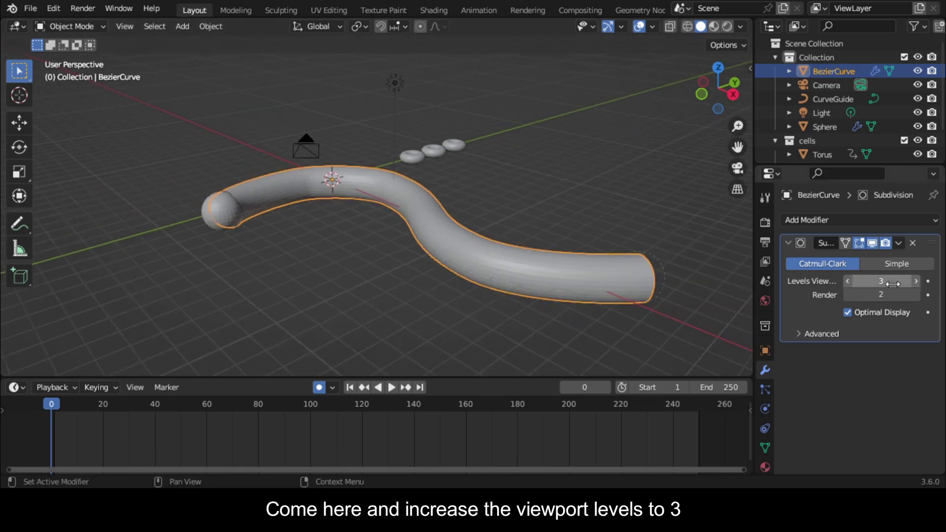
pyautogui.scroll(4, 676, 274)
# Step: Shade the vessel auto smooth and apply its Subdivision Surface modifier
pyautogui.click(210, 27)
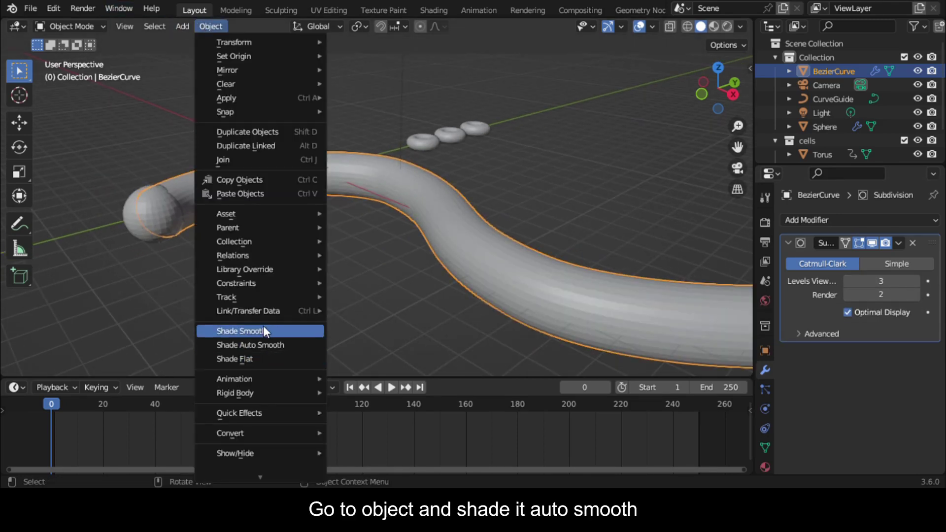
pyautogui.click(250, 345)
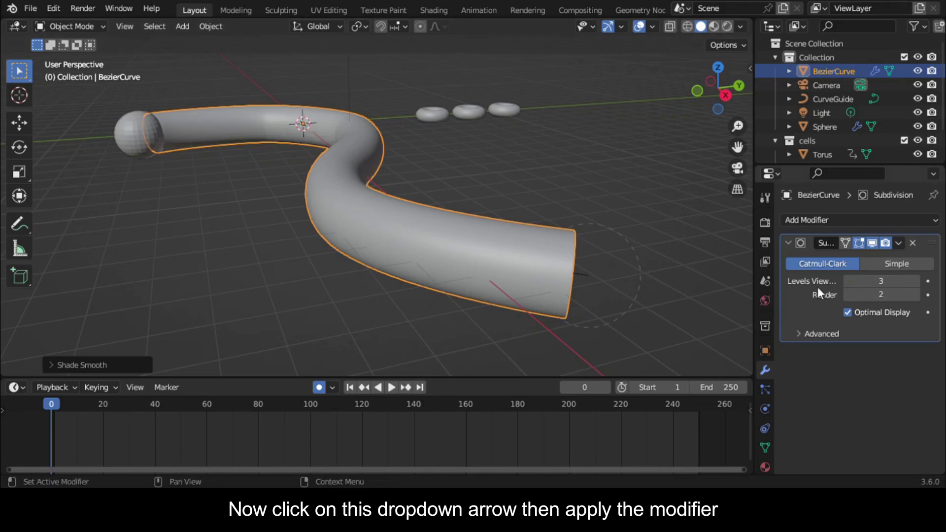
pyautogui.click(899, 243)
pyautogui.click(887, 260)
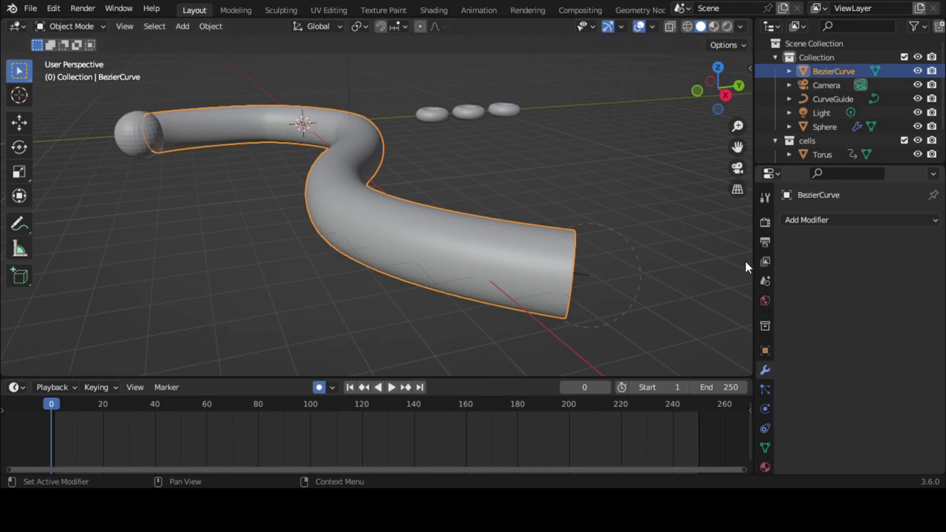
# Step: Play the simulation and examine from several angles whether the cells stay inside the vessel
pyautogui.moveTo(718, 94)
pyautogui.mouseDown()
pyautogui.moveTo(689, 96)
pyautogui.moveTo(754, 85)
pyautogui.moveTo(707, 93)
pyautogui.mouseUp()
pyautogui.press('space')
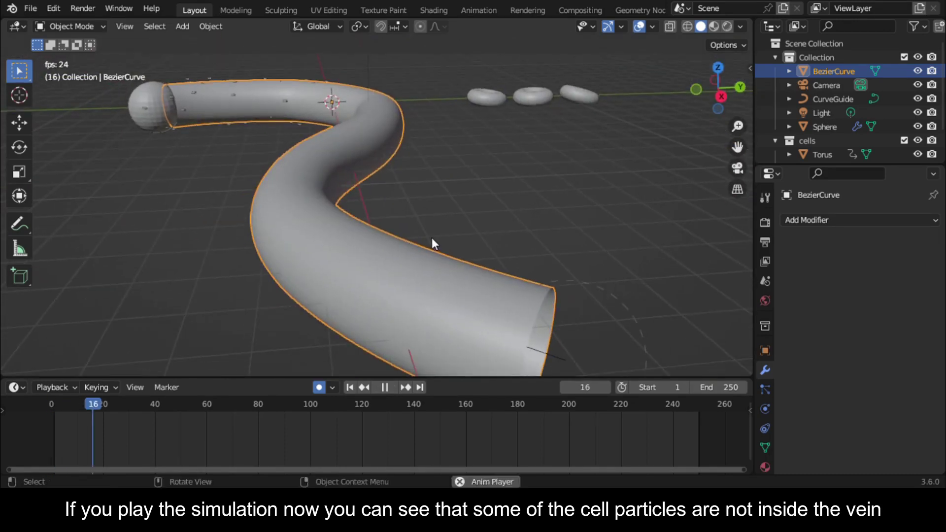
pyautogui.press('space')
pyautogui.scroll(-2, 483, 207)
pyautogui.press('space')
pyautogui.moveTo(710, 100); pyautogui.dragTo(698, 91)
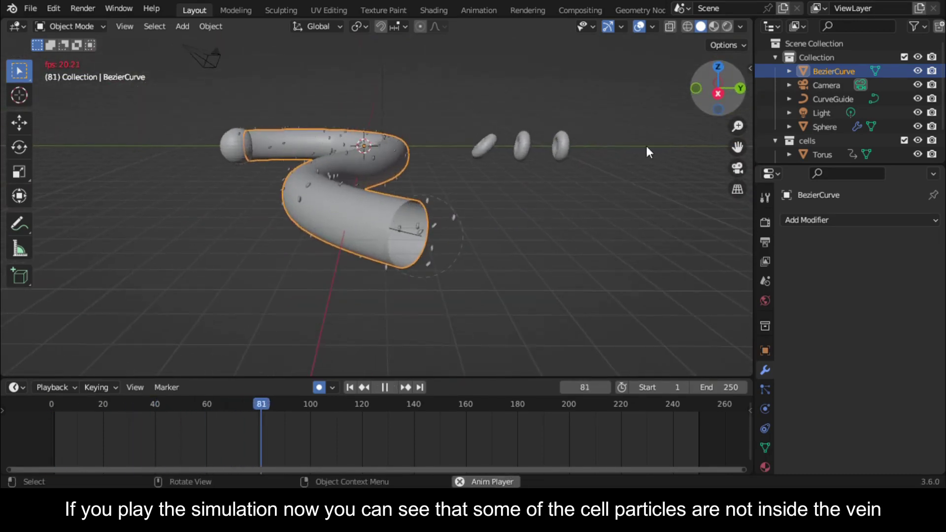
pyautogui.scroll(3, 498, 236)
pyautogui.press('space')
pyautogui.press('space')
pyautogui.press('space')
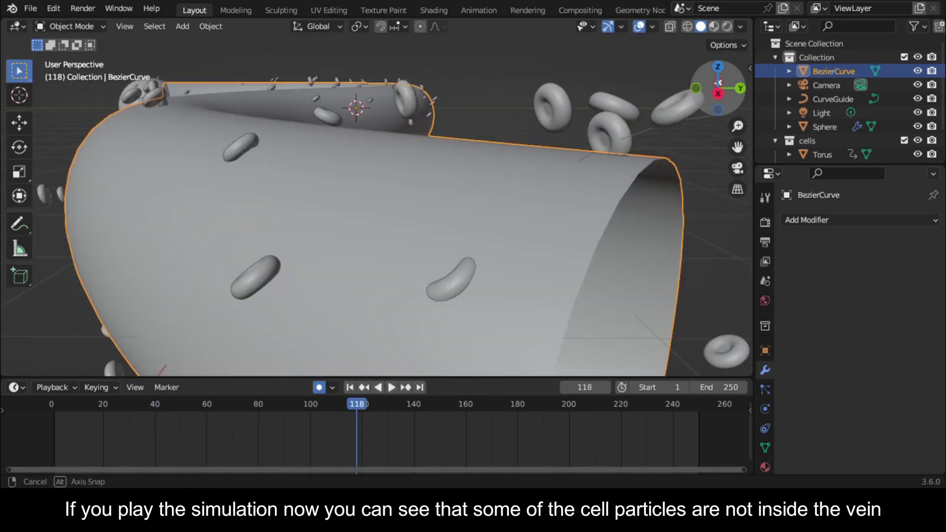
# Step: Scale the emitter sphere down so its radius is slightly smaller than the vessel's
pyautogui.moveTo(374, 207); pyautogui.dragTo(394, 197, button='middle')
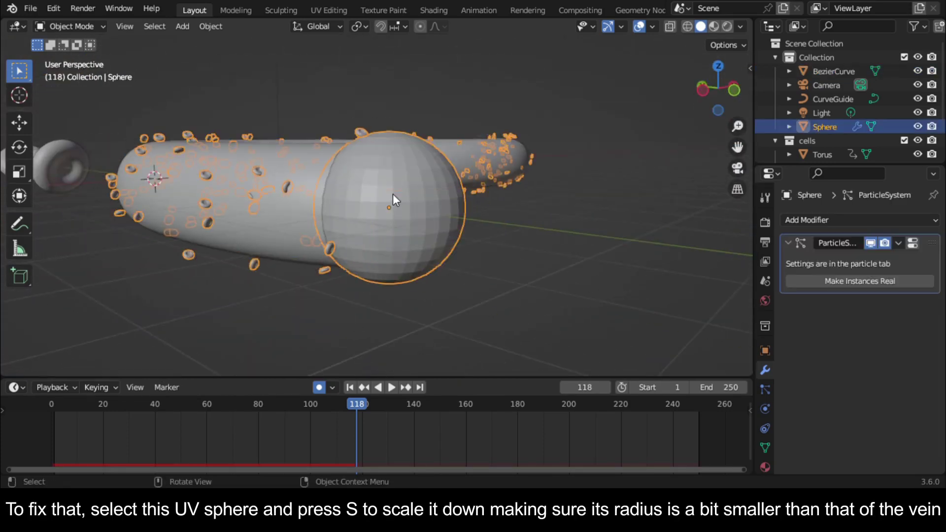
pyautogui.press('s')
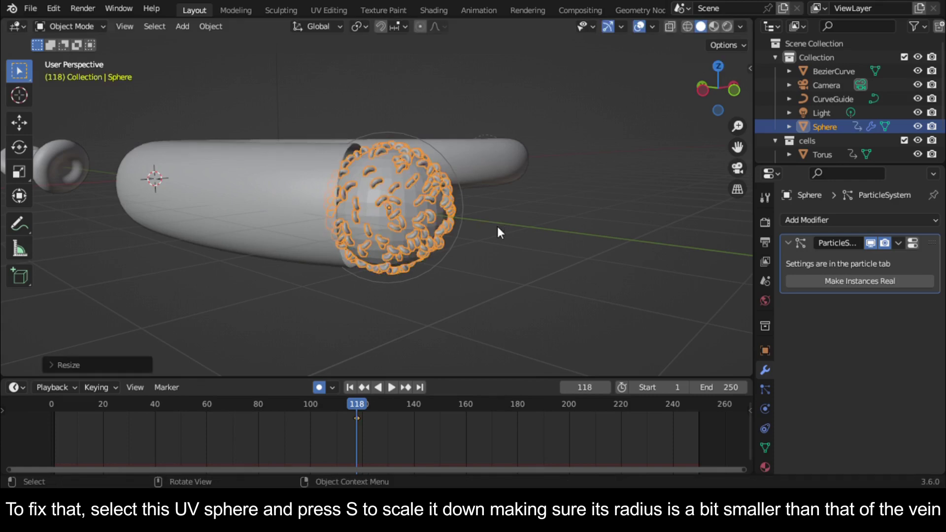
pyautogui.click(720, 64)
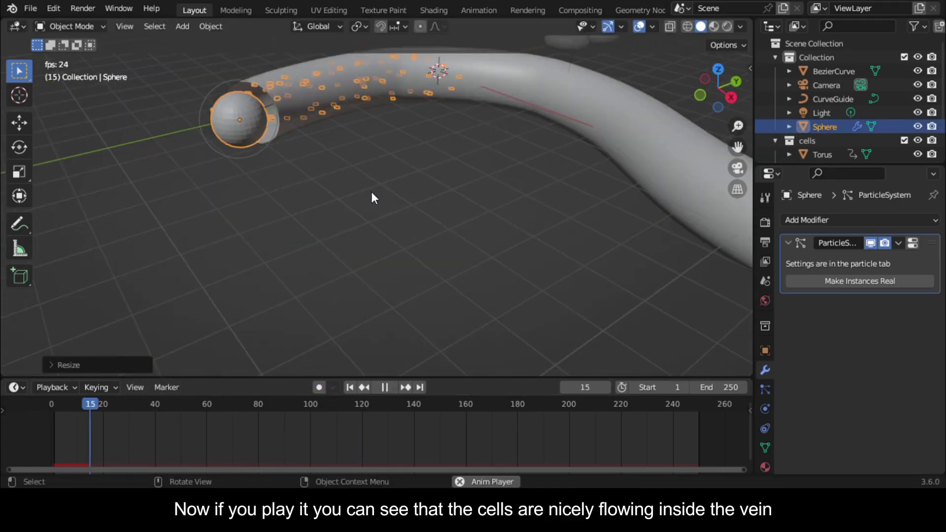
# Step: Play the simulation again and examine the cell flow from outside and inside the vessel
pyautogui.press('space')
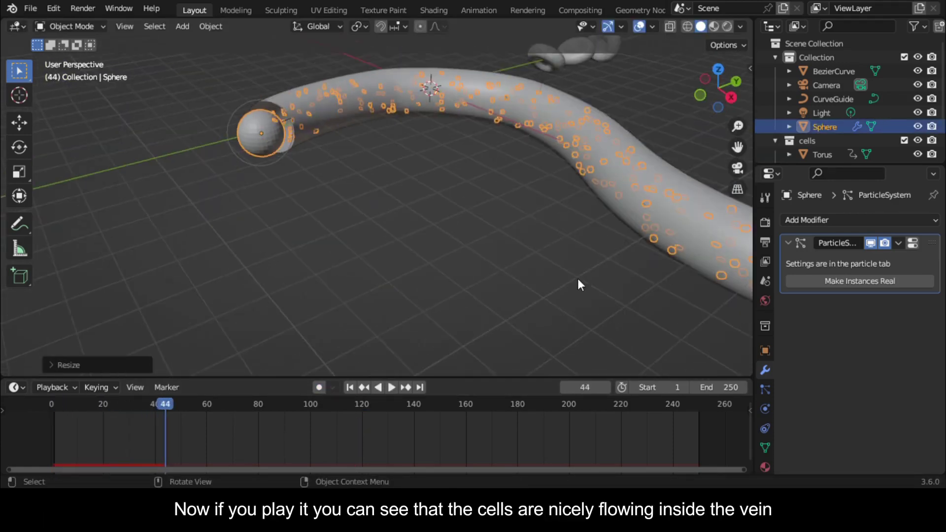
pyautogui.moveTo(579, 283); pyautogui.dragTo(571, 241, button='middle')
pyautogui.press('space')
pyautogui.press('space')
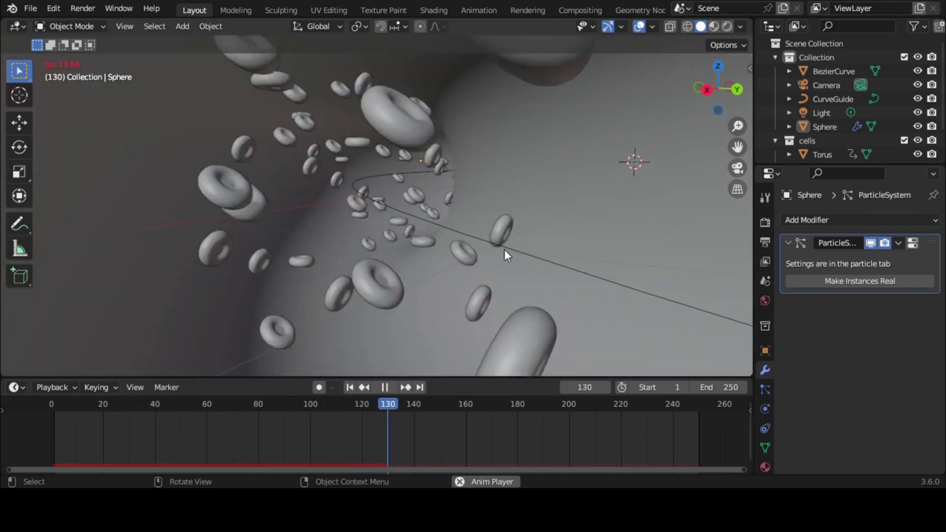
pyautogui.moveTo(532, 262); pyautogui.dragTo(319, 258, button='middle')
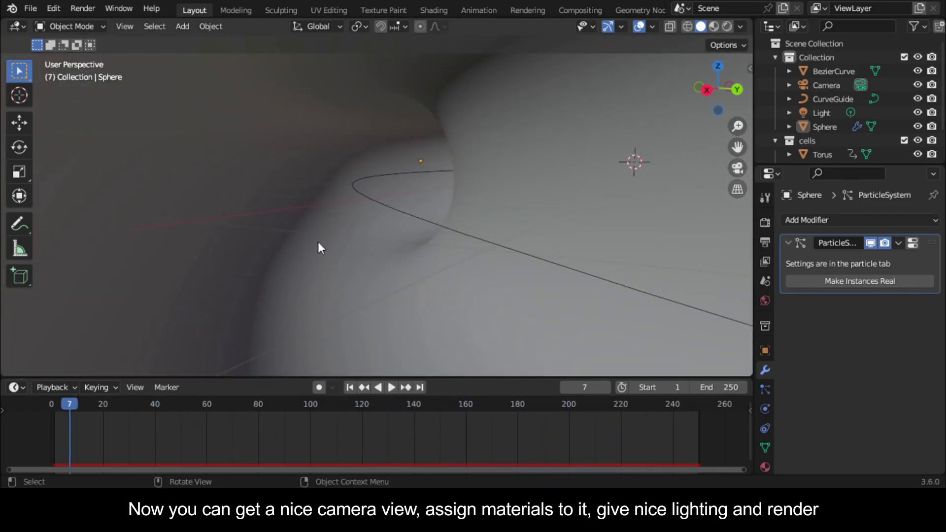